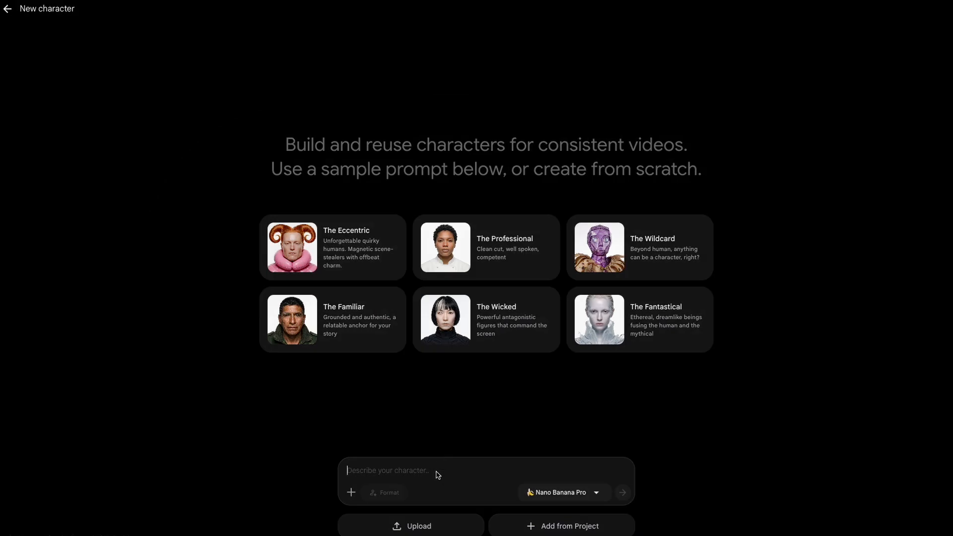
Reopen the new character page, try The Familiar sample prompt with formatting applied, and clear the prompt
{"action": "left_click", "coordinate": [7, 9]}
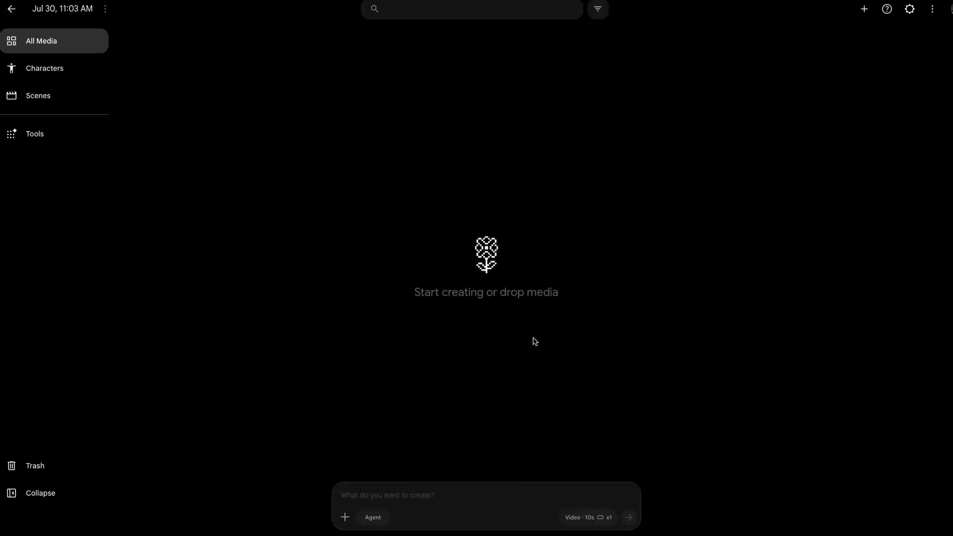
{"action": "left_click", "coordinate": [58, 69]}
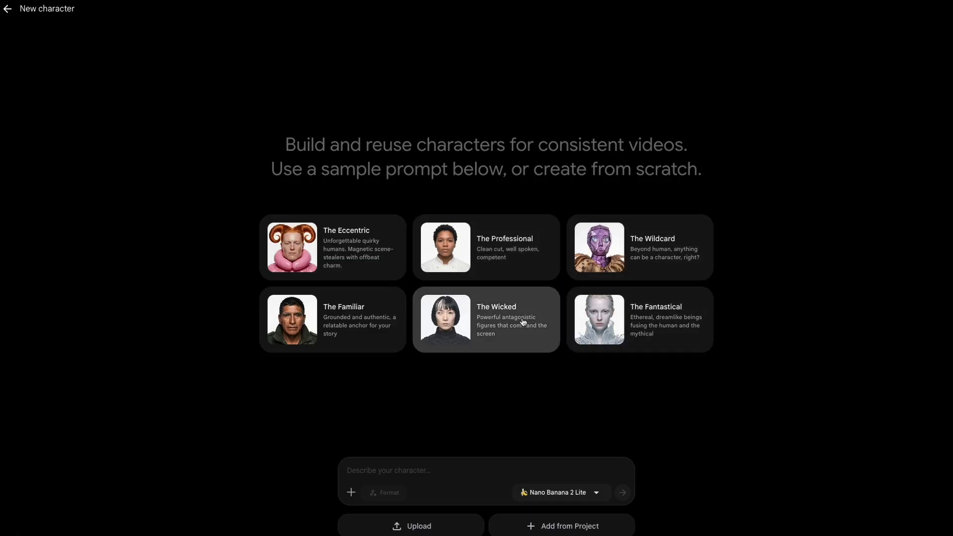
{"action": "left_click", "coordinate": [380, 319]}
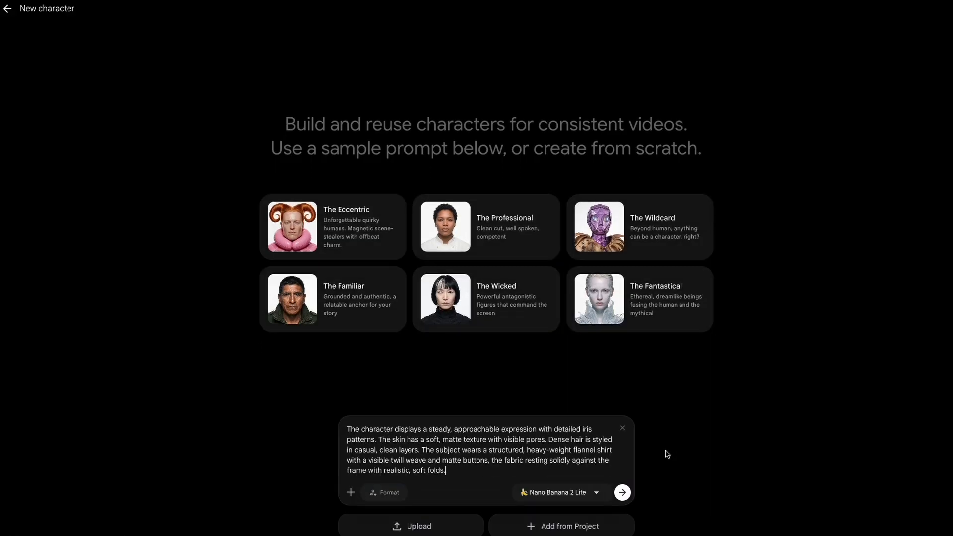
{"action": "left_click", "coordinate": [385, 493]}
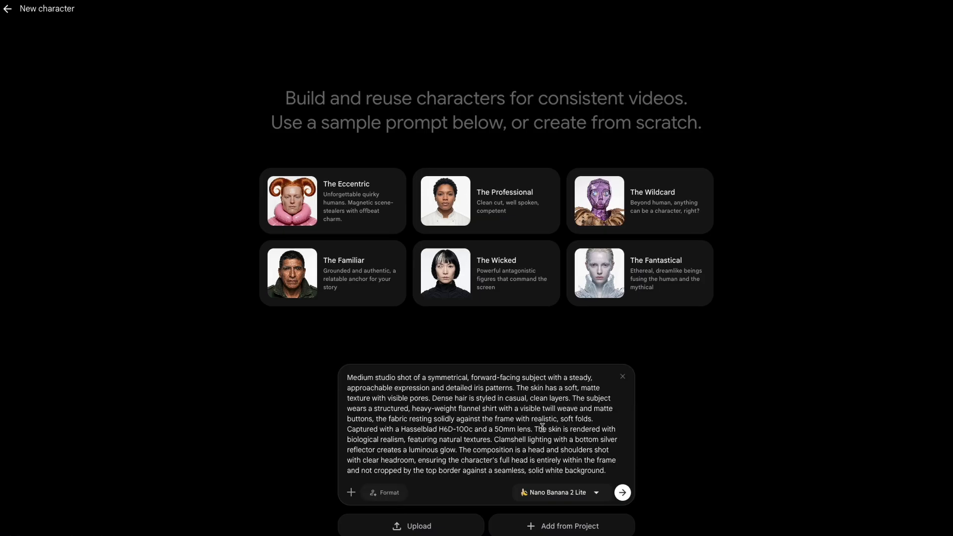
{"action": "left_click", "coordinate": [622, 376]}
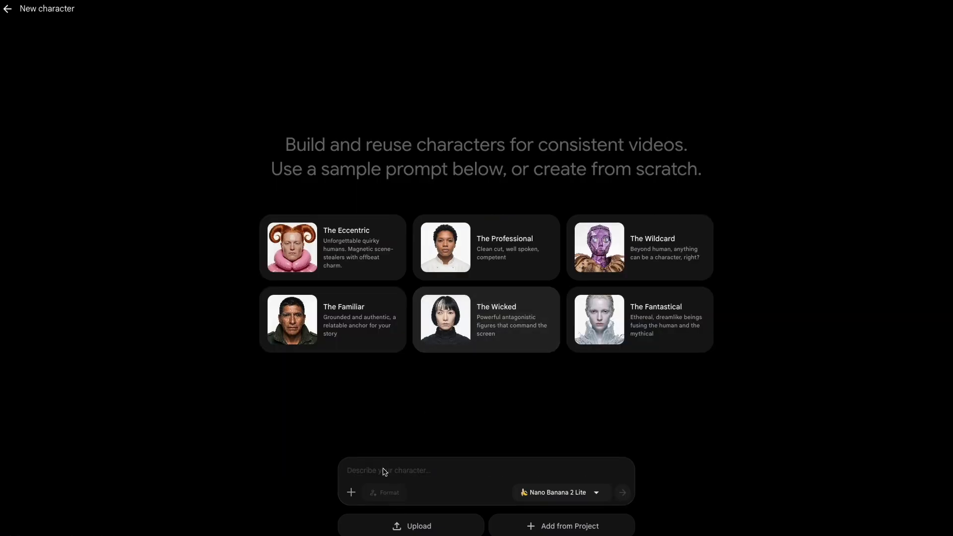
{"action": "left_click", "coordinate": [351, 492]}
{"action": "left_click", "coordinate": [425, 469]}
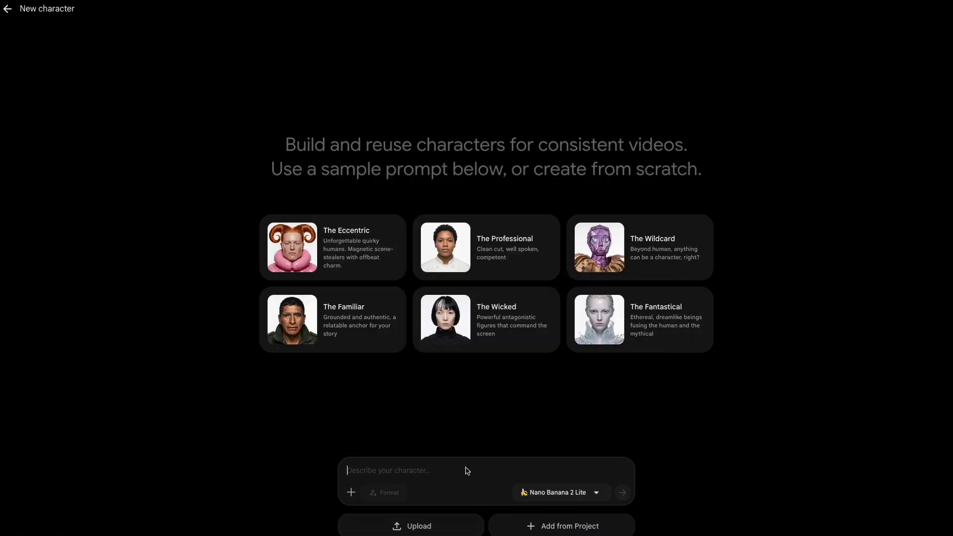
{"action": "key", "text": "Escape"}
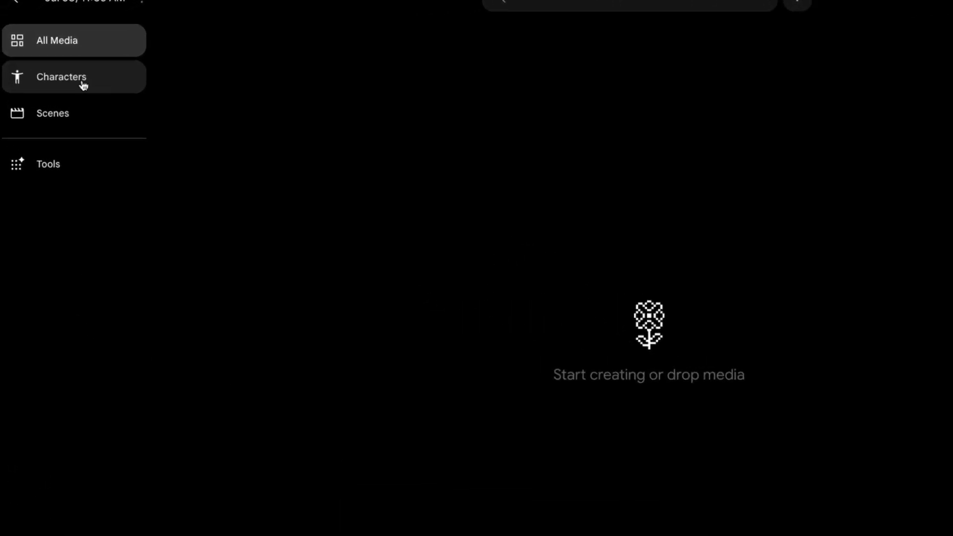
{"action": "left_click", "coordinate": [93, 89]}
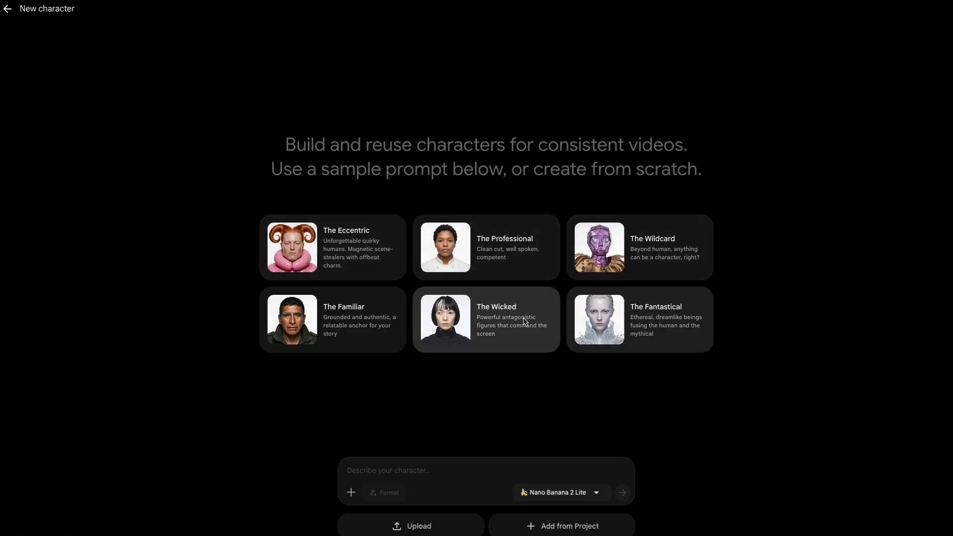
{"action": "left_click", "coordinate": [380, 319]}
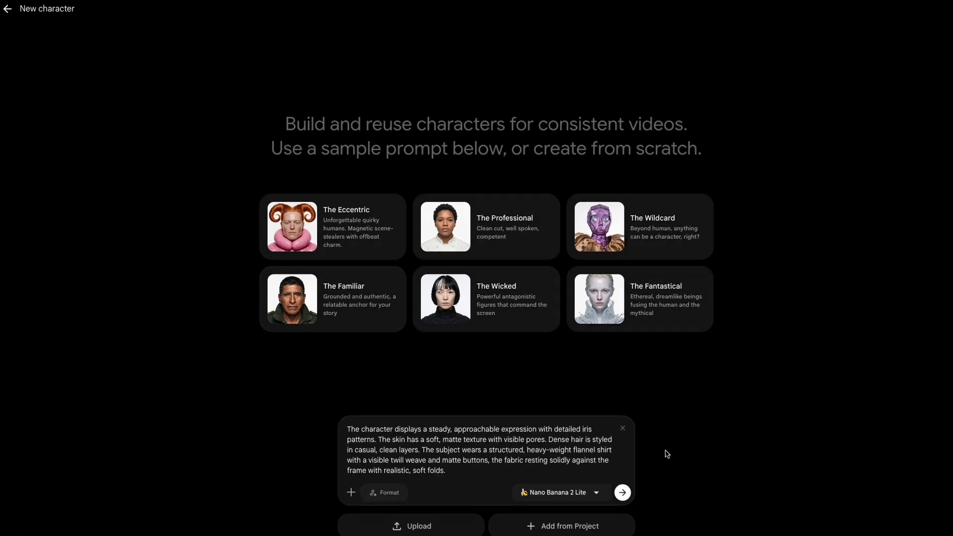
{"action": "left_click", "coordinate": [622, 428]}
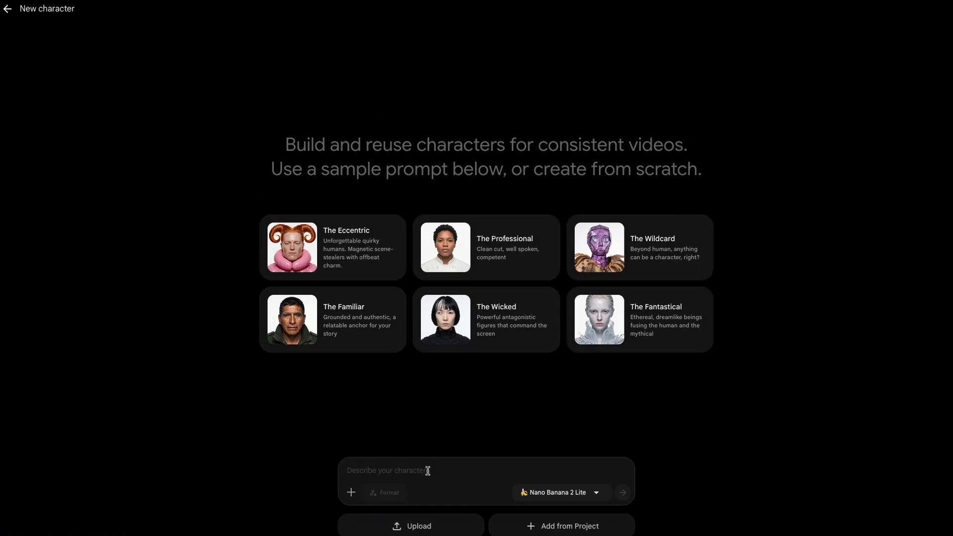
Generate a photorealistic character of a man in his late twenties with short dark brown hair, light stubble and an olive green jacket over a white t-shirt
{"action": "type", "text": "A man in his late twenties, short dark brown hair, light stubble, warm brown eyes, wearing a fitted olive green jacket over a plain white t-shirt. Friendly, approachable expression, natural skin texture, realistic lighting, photorealistic style, front-facing neutral pose, plain studio background."}
{"action": "left_click", "coordinate": [481, 461]}
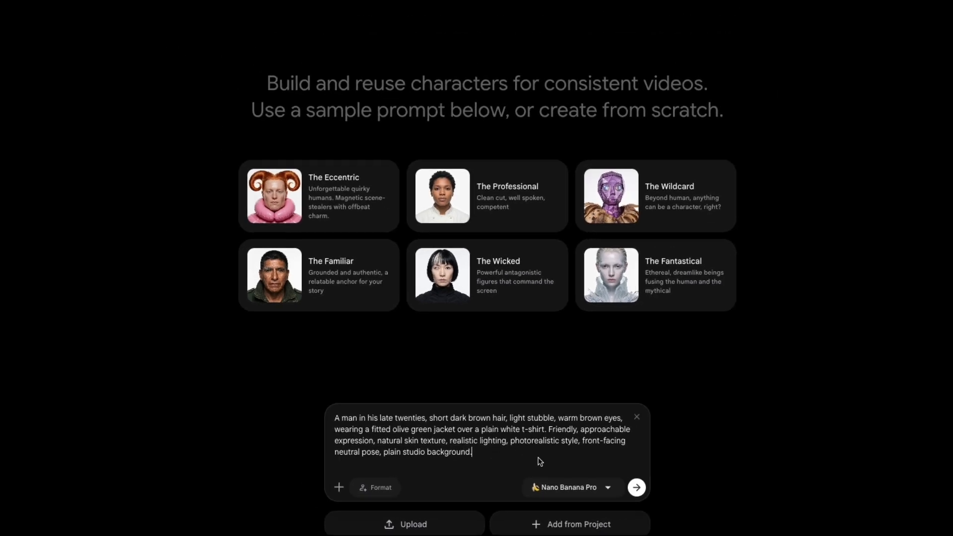
{"action": "left_click", "coordinate": [694, 466]}
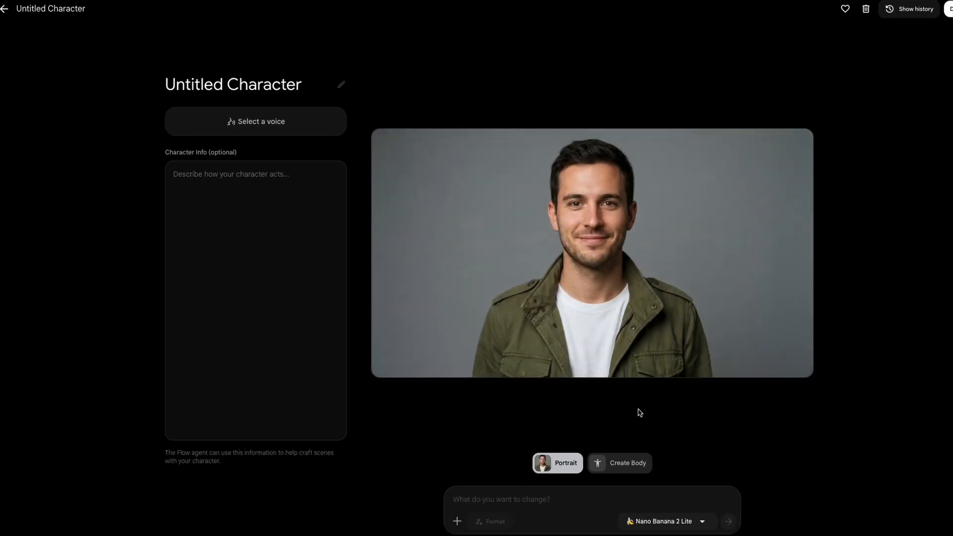
Name the new character Dax
{"action": "left_click", "coordinate": [290, 176]}
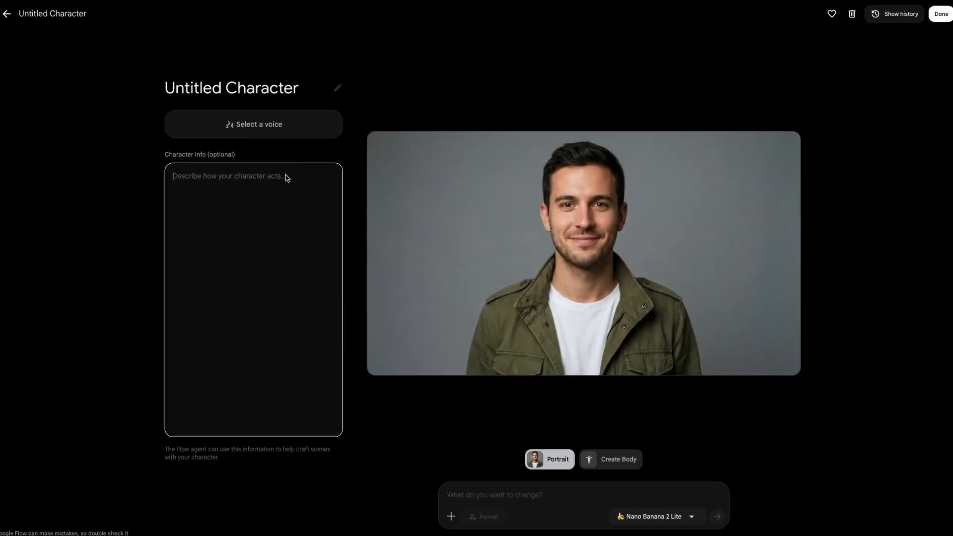
{"action": "triple_click", "coordinate": [284, 90]}
{"action": "key", "text": "BackSpace"}
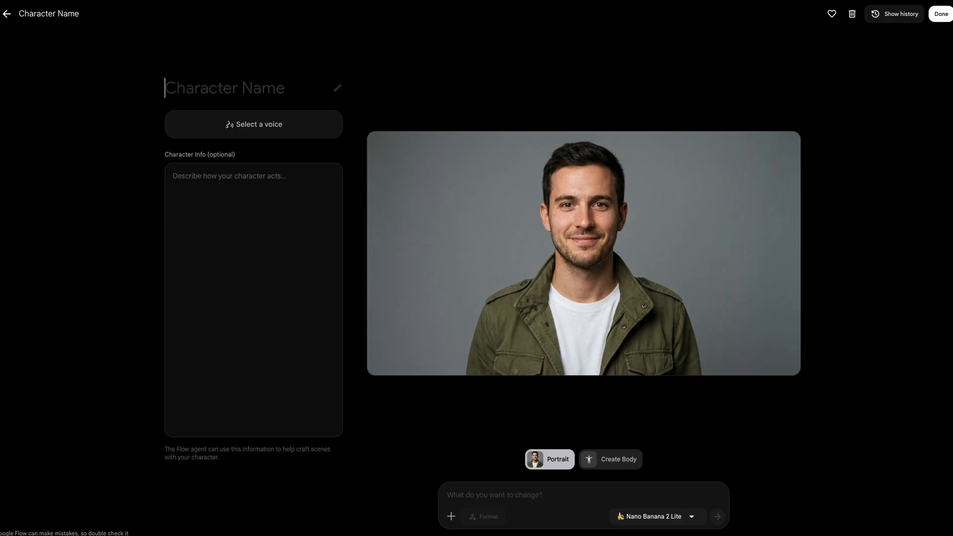
{"action": "type", "text": "Dax"}
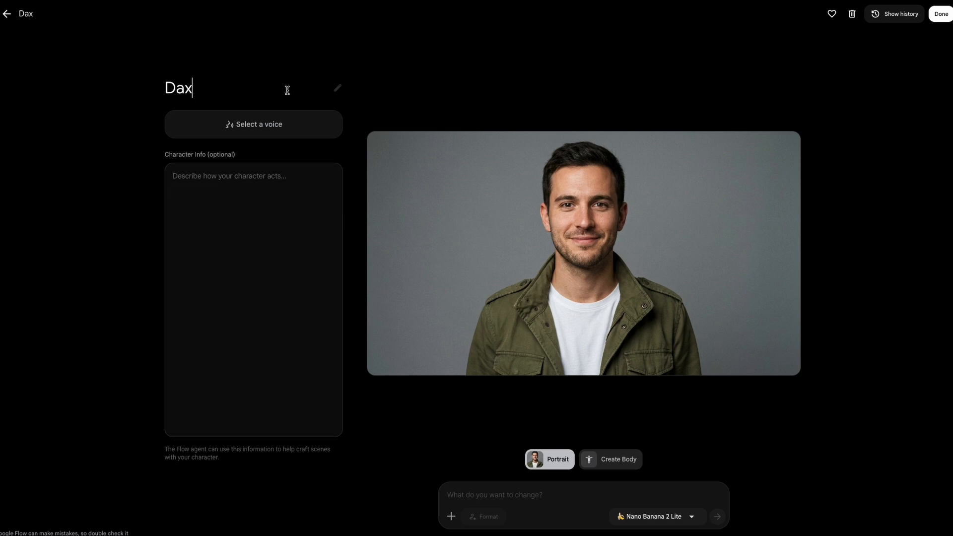
Choose the Achird voice and customize its performance as a calm, warm, mid-range male voice with a conversational tone and relaxed pace
{"action": "left_click", "coordinate": [255, 130]}
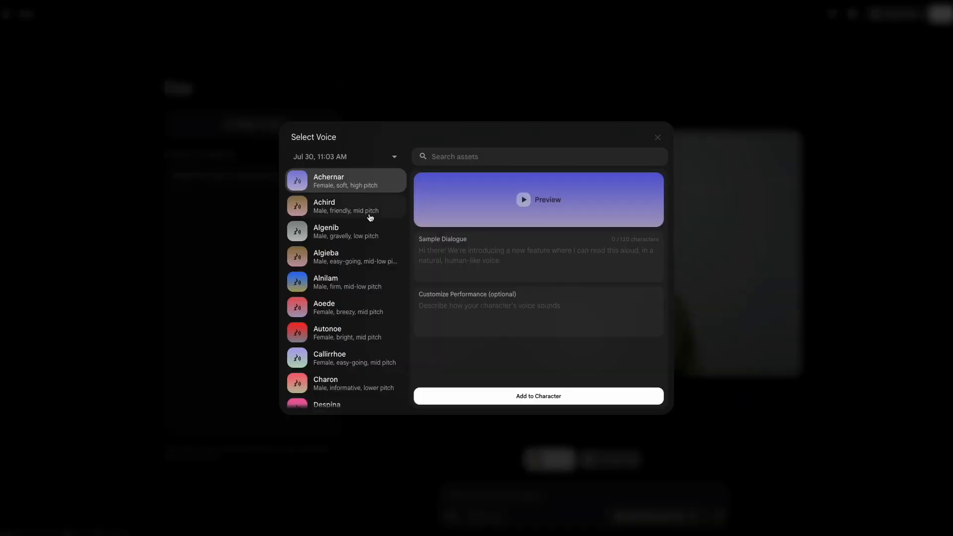
{"action": "left_click", "coordinate": [347, 211]}
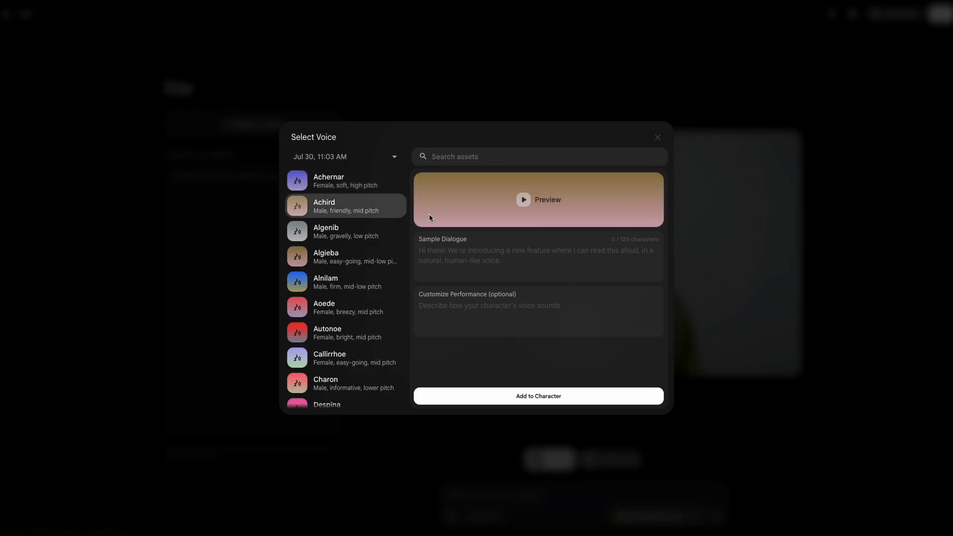
{"action": "left_click", "coordinate": [500, 309]}
{"action": "key", "text": "ctrl+v"}
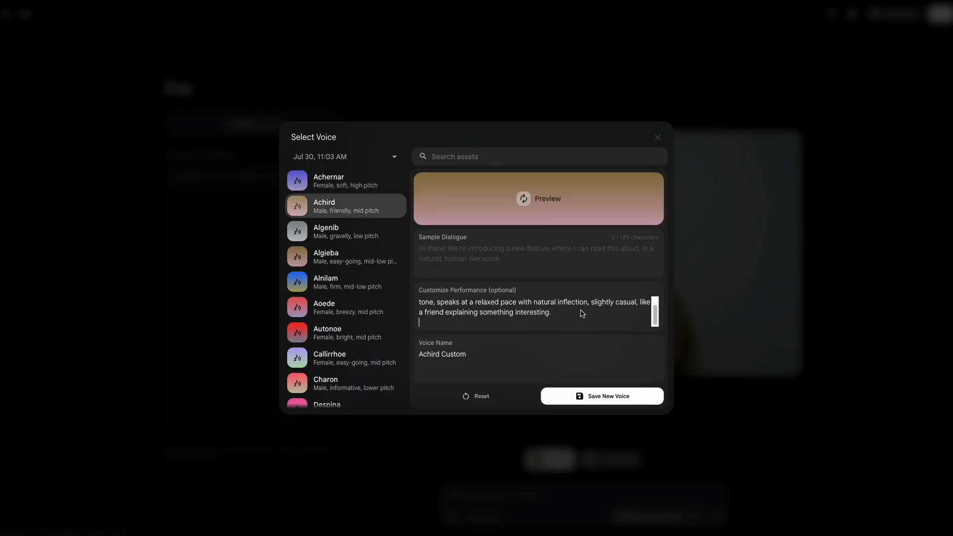
{"action": "scroll", "coordinate": [634, 319], "scroll_direction": "up", "scroll_amount": 1}
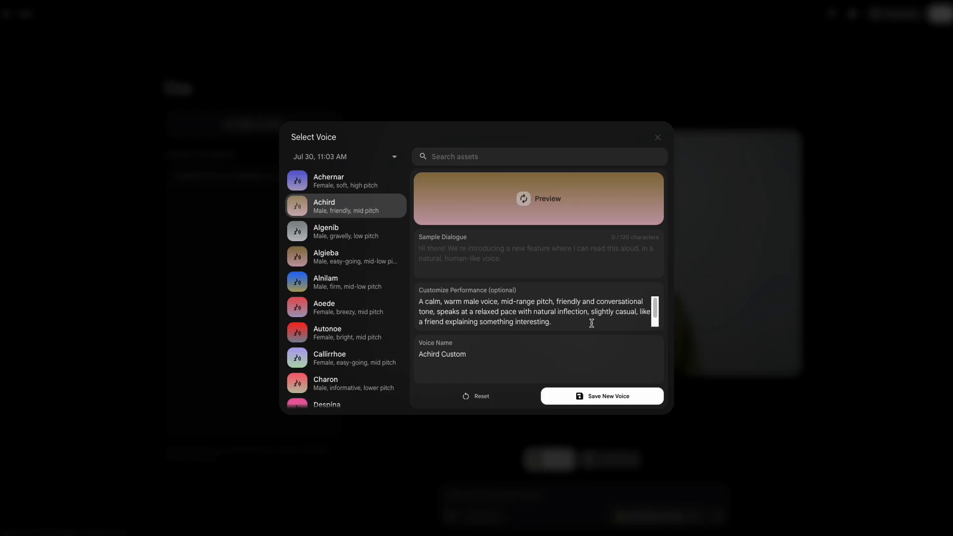
Give the voice the sample dialogue "Hey, I've been exploring this trail for a while now…", preview it, and save it to the character
{"action": "left_click", "coordinate": [467, 257]}
{"action": "type", "text": "Hey, I've been exploring this trail for a while now, and the view up ahead is honestly worth it."}
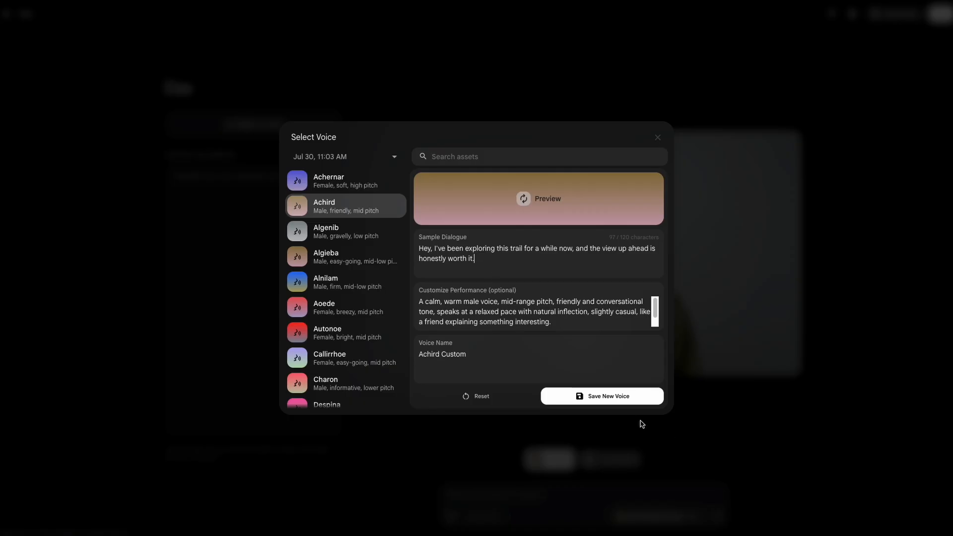
{"action": "left_click", "coordinate": [525, 198]}
{"action": "left_click", "coordinate": [606, 398]}
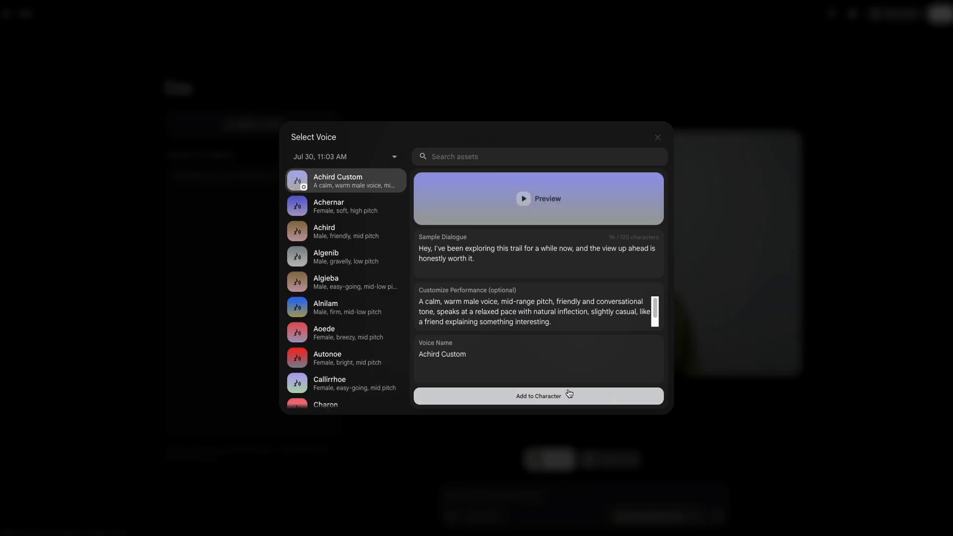
{"action": "left_click", "coordinate": [552, 397]}
Fill in the character info describing Dax as curious, easygoing and observant, speaking casually and warmly about his surroundings
{"action": "left_click", "coordinate": [287, 196]}
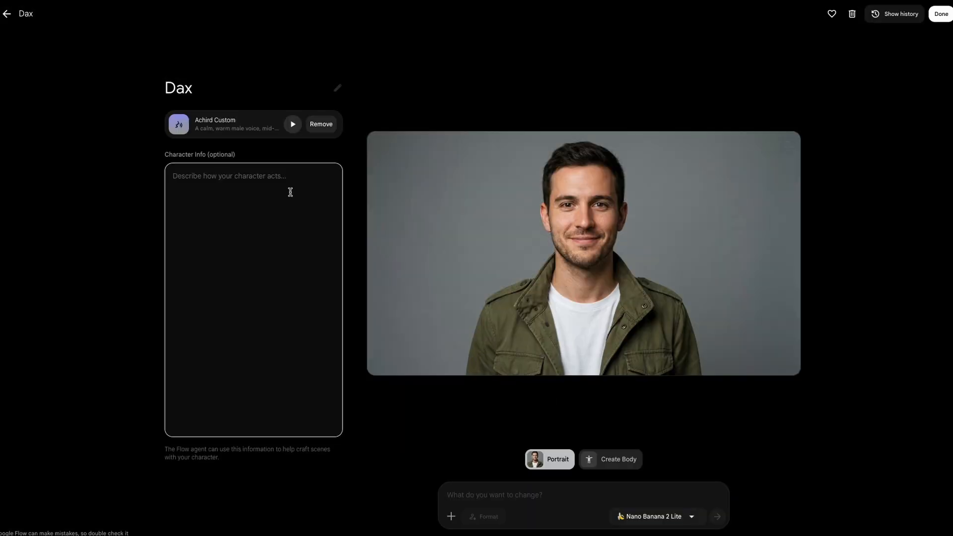
{"action": "type", "text": "Dax is curious, easygoing, and enjoys exploring new places. He speaks casually and warmly, often sounding genuinely enthusiastic about small details around him. He's observant and tends to comment on his surroundings naturally rather than sounding scripted."}
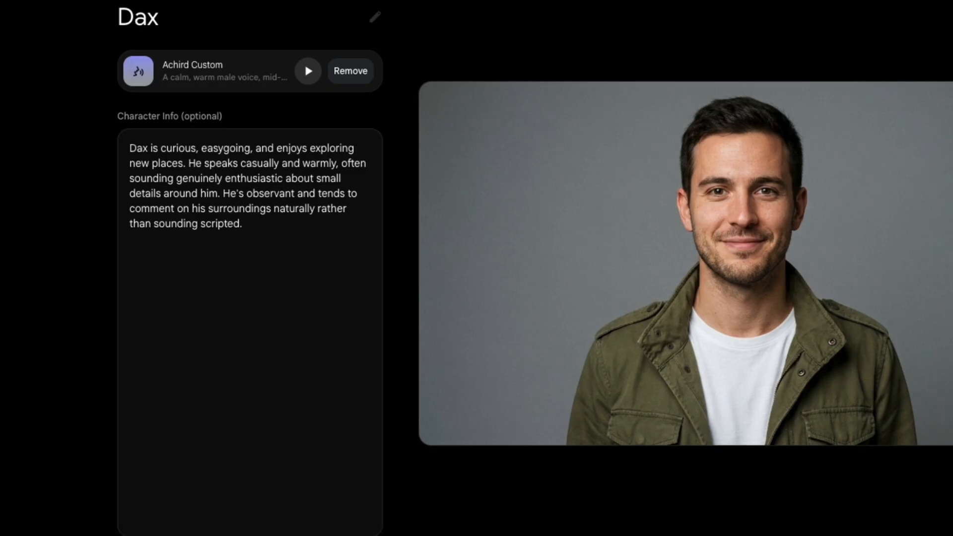
{"action": "key", "text": "Escape"}
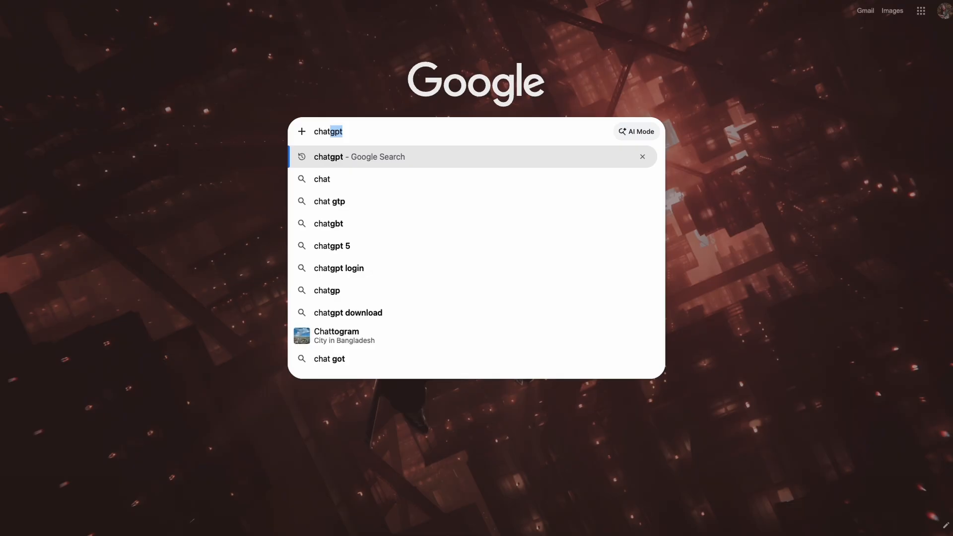
Open ChatGPT through a Google search for "chatgpt" and choose the Create image mode
{"action": "key", "text": "Return"}
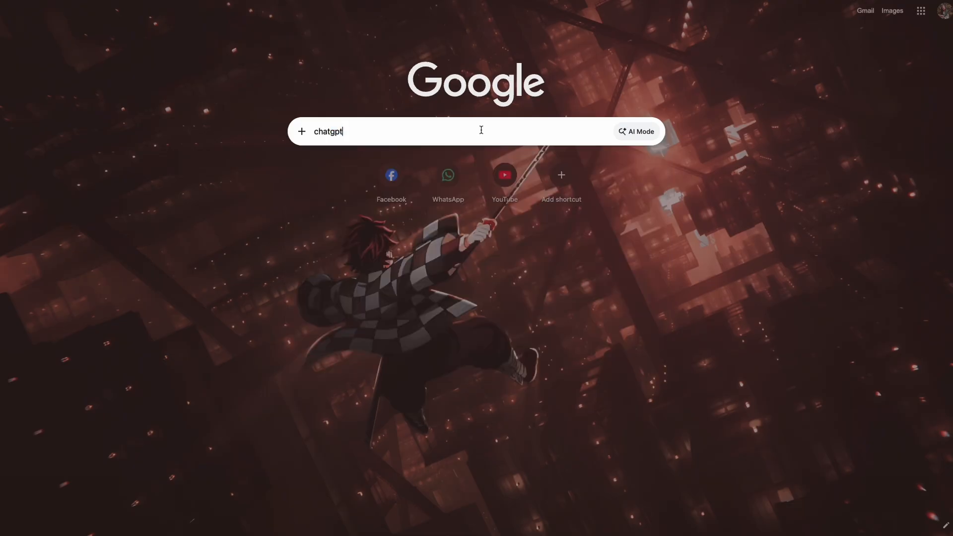
{"action": "left_click", "coordinate": [249, 109]}
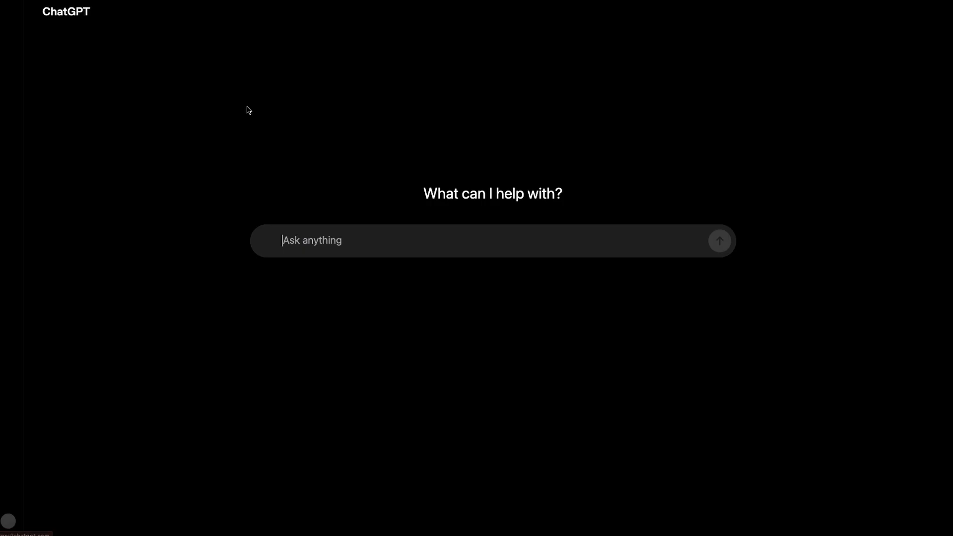
{"action": "left_click", "coordinate": [266, 241]}
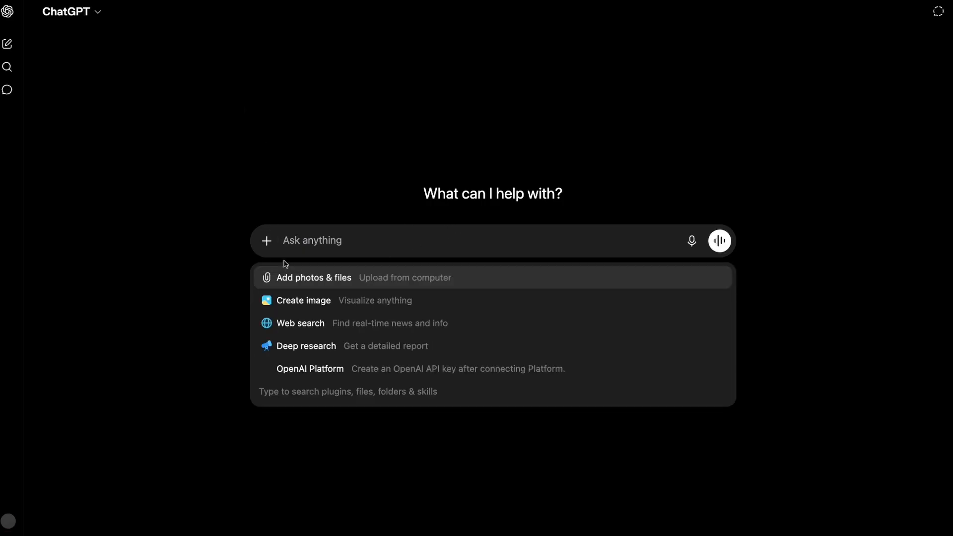
{"action": "left_click", "coordinate": [335, 300]}
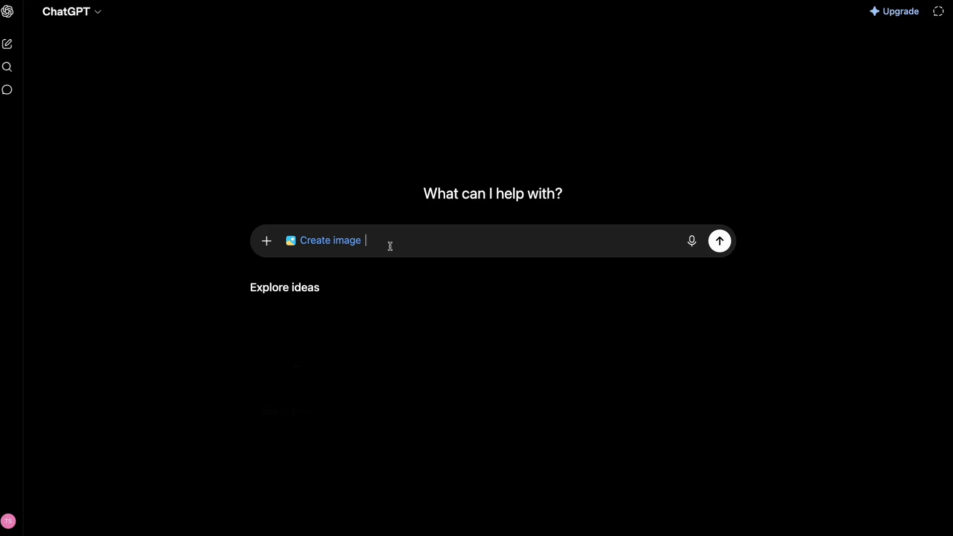
Attach A_man_in_his_late_202607301113.jpeg and request a photorealistic reference sheet with front, side-profile, three-quarter and full-body views on a clean white background
{"action": "left_click", "coordinate": [267, 241]}
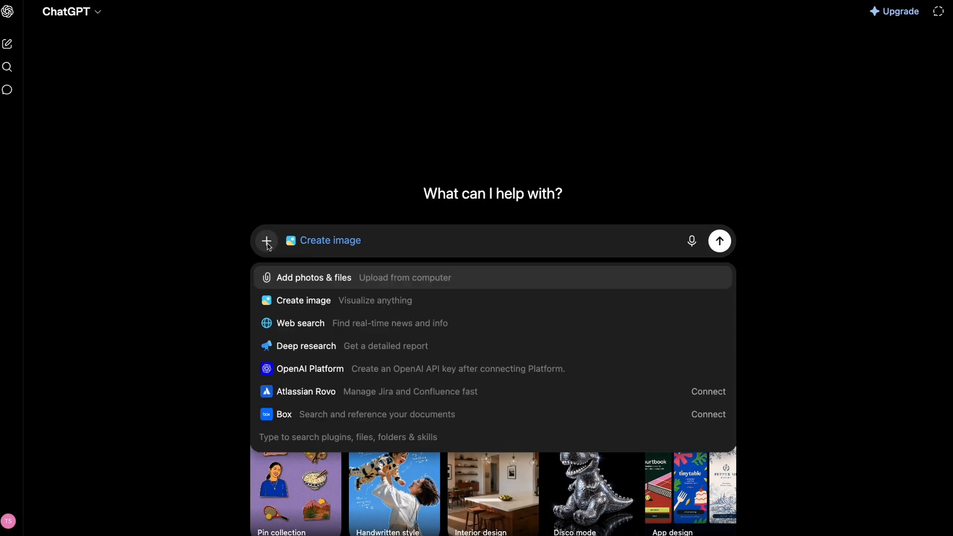
{"action": "left_click", "coordinate": [300, 278]}
{"action": "scroll", "coordinate": [397, 258], "scroll_direction": "down", "scroll_amount": 3}
{"action": "left_click", "coordinate": [389, 251]}
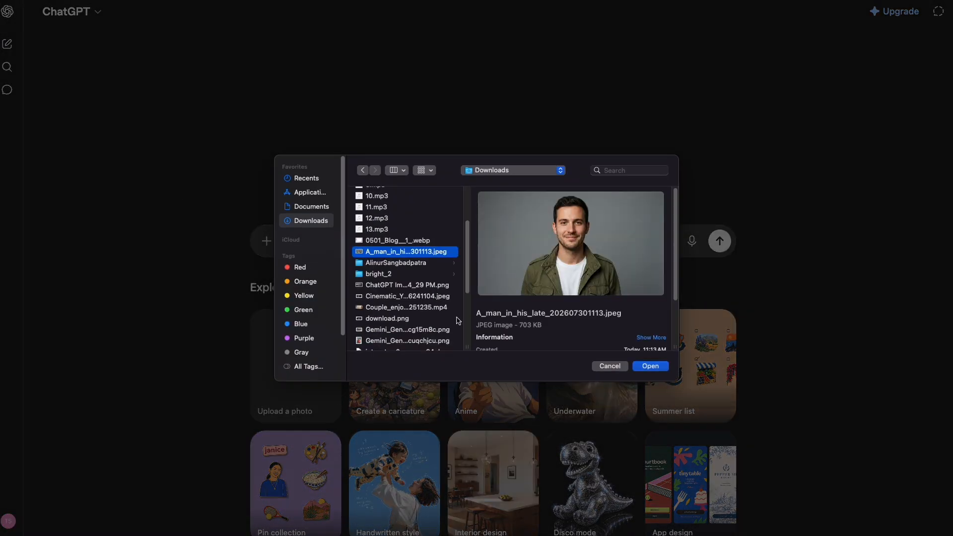
{"action": "left_click", "coordinate": [650, 368]}
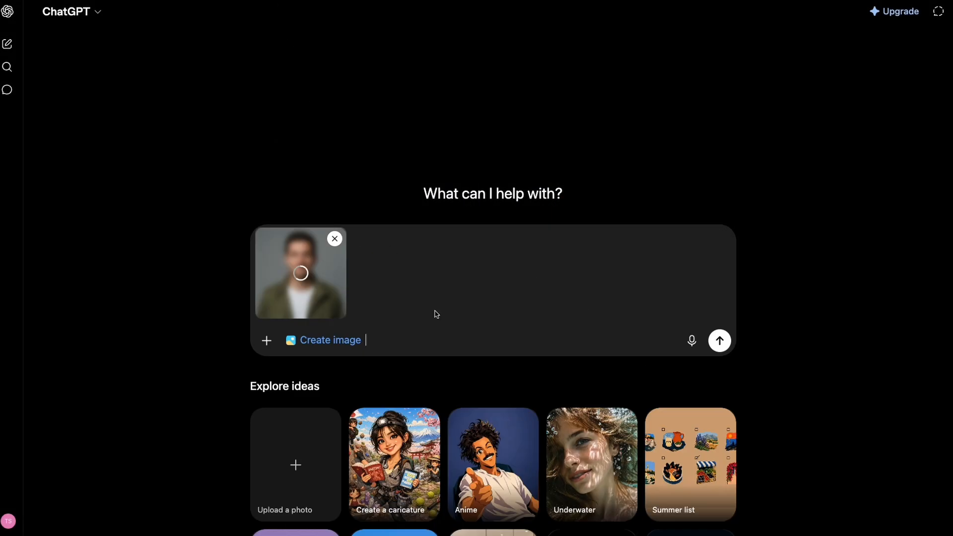
{"action": "type", "text": "Using this character image, generate a character reference sheet showing the same person from multiple angles, front view, side profile, three-quarter view, and a full body shot. Keep the face, hairstyle, and outfit consistent across all views. Clean white background, consistent lighting, photorealistic style."}
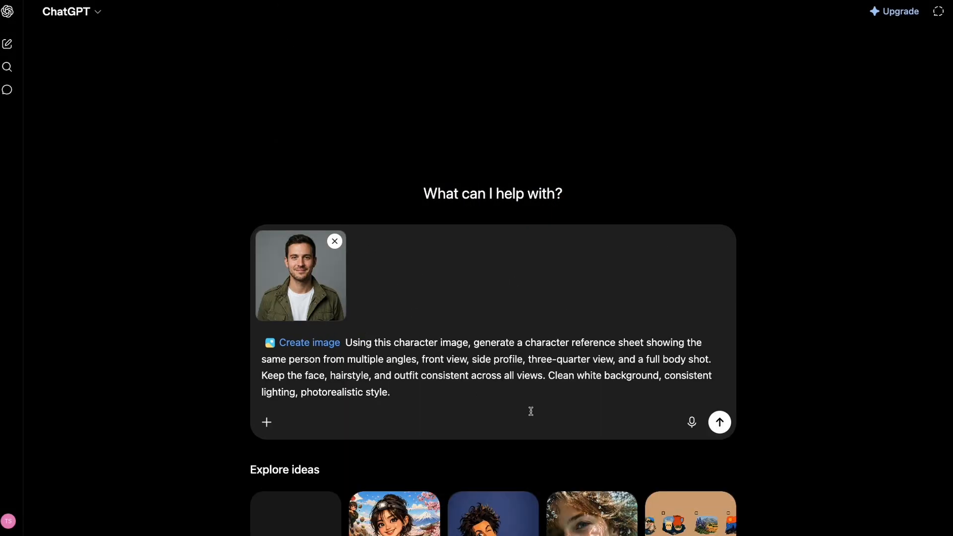
{"action": "left_click", "coordinate": [720, 423]}
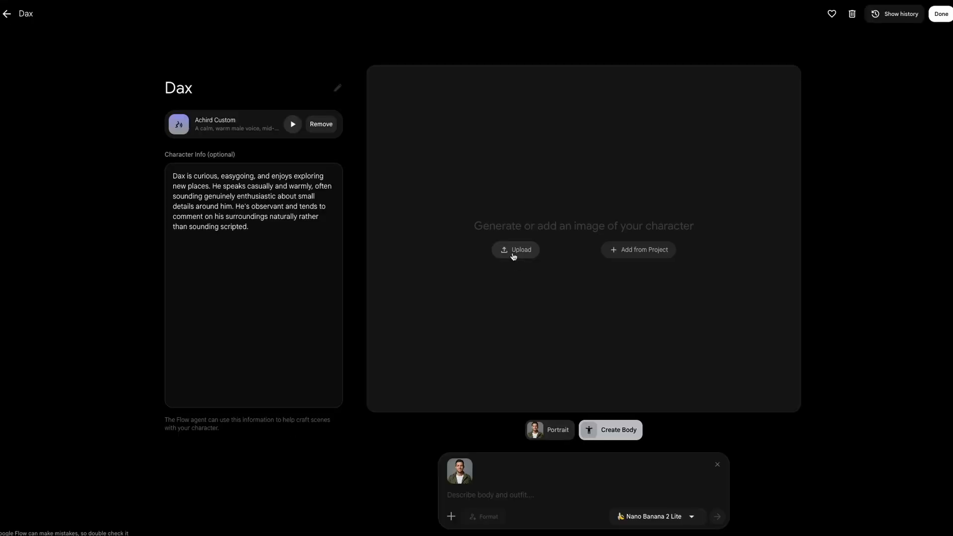
Back in Google Flow, upload the ChatGPT reference sheet PNG from Downloads as Dax's body image
{"action": "left_click", "coordinate": [513, 251]}
{"action": "scroll", "coordinate": [417, 317], "scroll_direction": "down", "scroll_amount": 5}
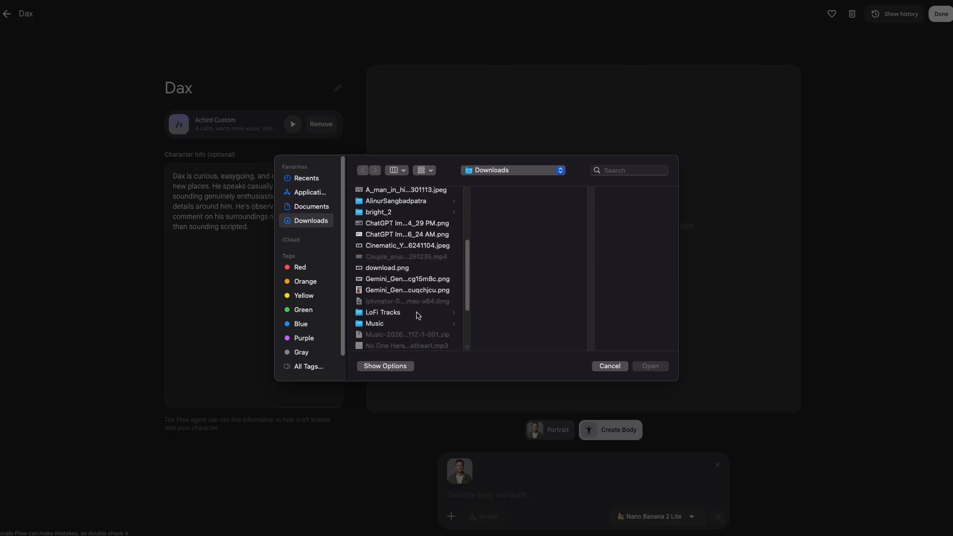
{"action": "left_click", "coordinate": [405, 235]}
{"action": "left_click", "coordinate": [650, 366]}
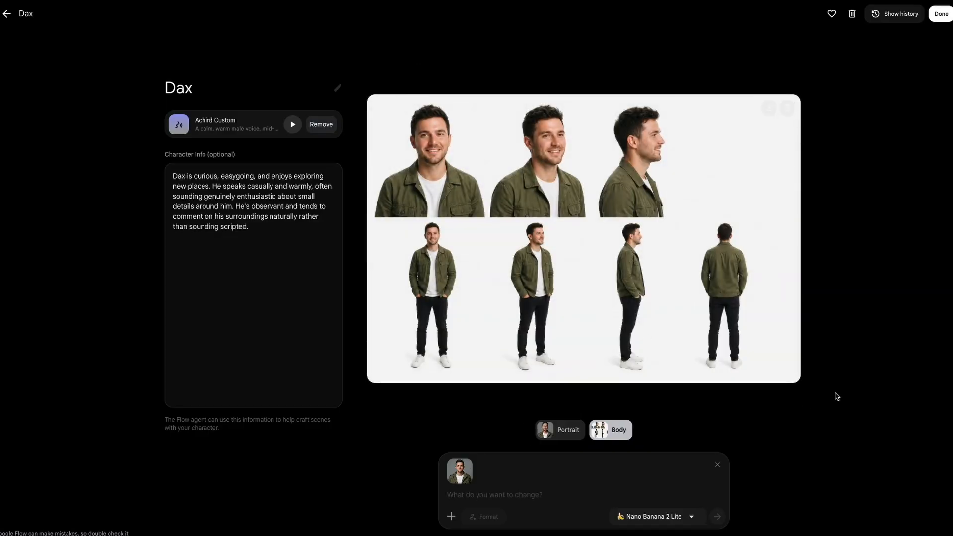
Close the character editor and generate a full-body Nano Banana Pro image of the linked Dax character on a rocky cliffside trail at golden hour
{"action": "left_click", "coordinate": [940, 15]}
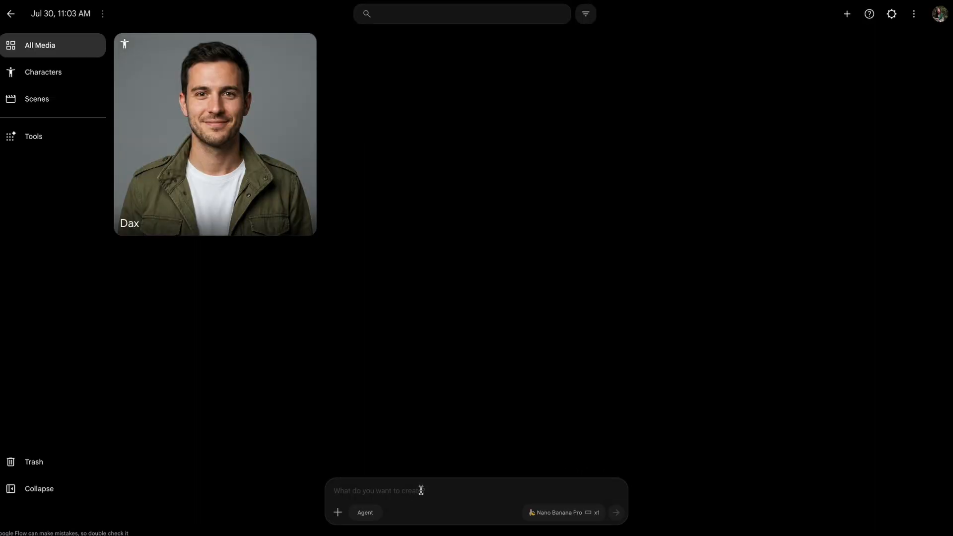
{"action": "type", "text": "A full body shot of  standing at the edge of a rocky cliffside trail at golden hour, looking out over a valley, wind slightly moving his jacket, warm cinematic lighting."}
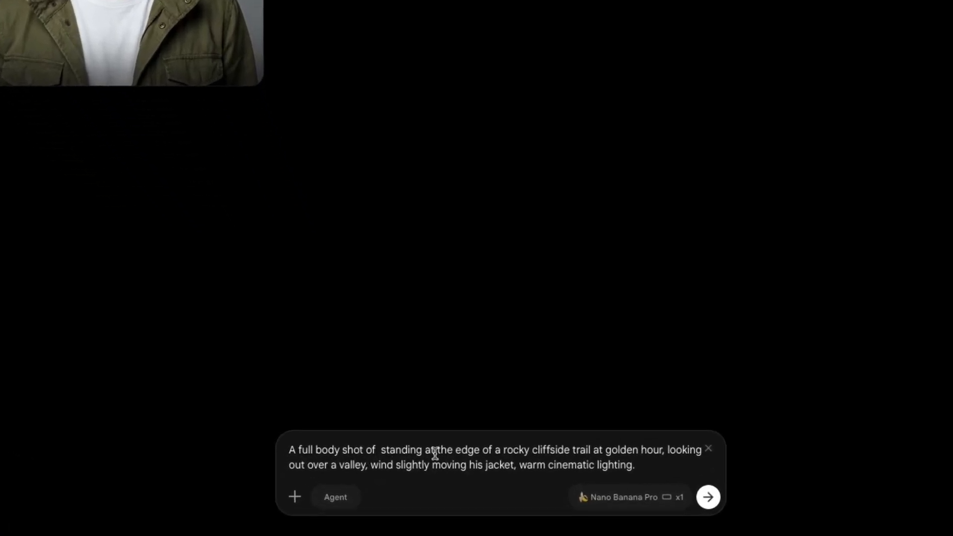
{"action": "type", "text": "@"}
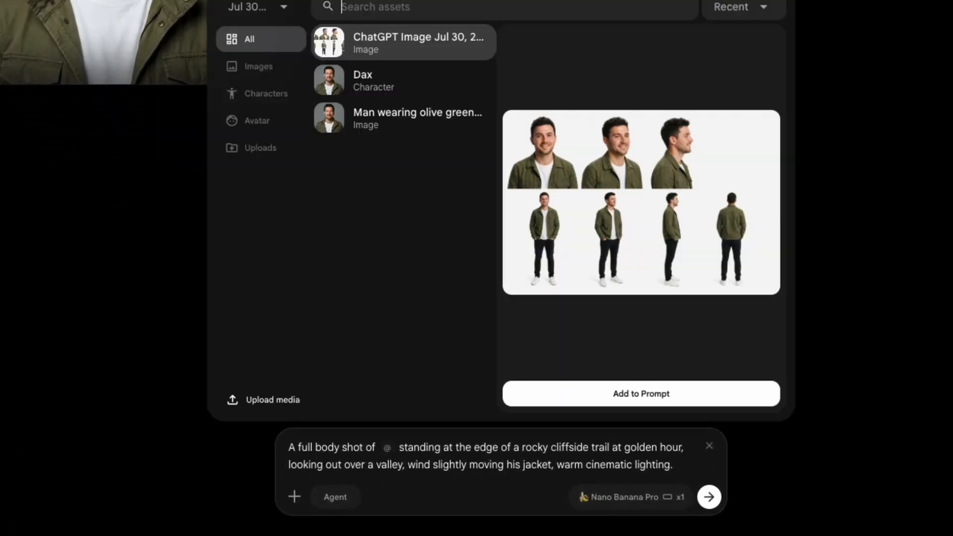
{"action": "left_click", "coordinate": [392, 83]}
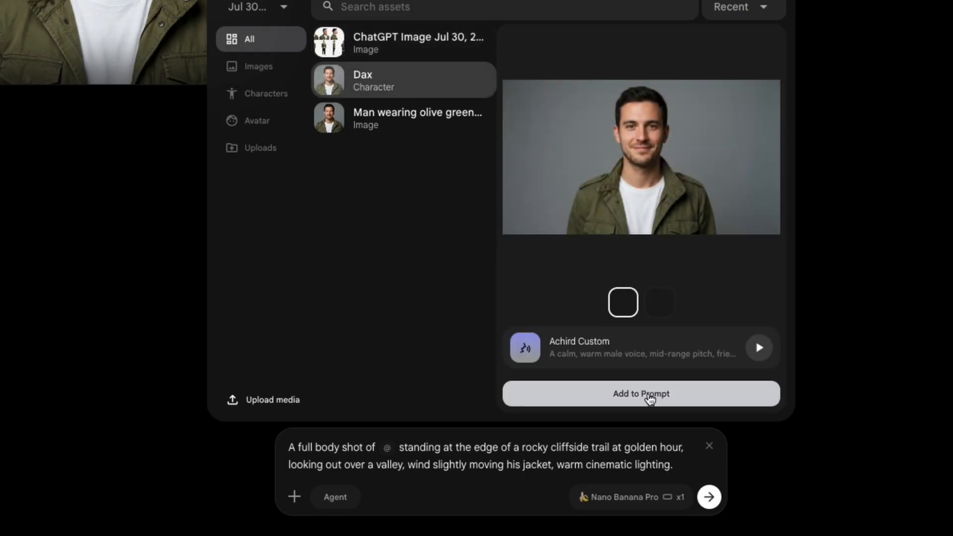
{"action": "left_click", "coordinate": [650, 397]}
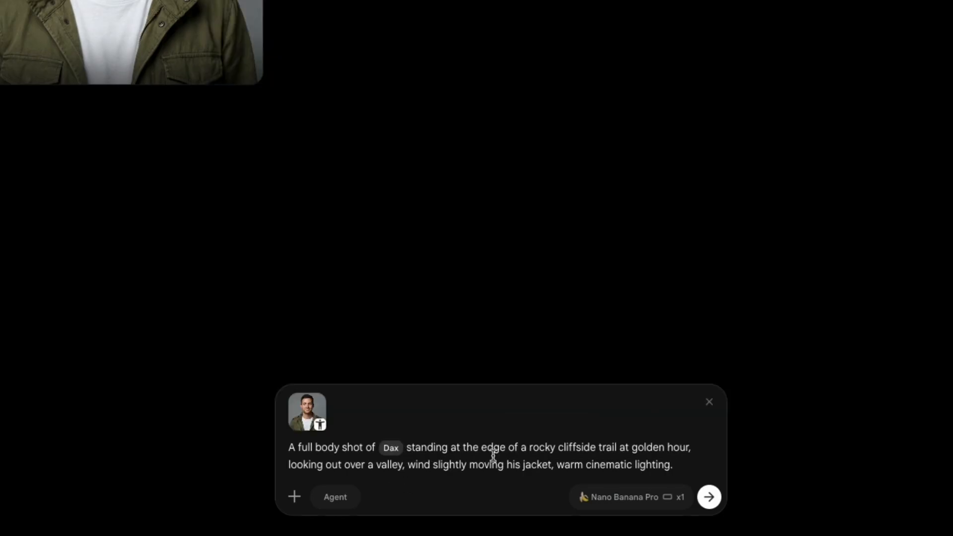
{"action": "left_click", "coordinate": [686, 464]}
{"action": "left_click", "coordinate": [710, 498]}
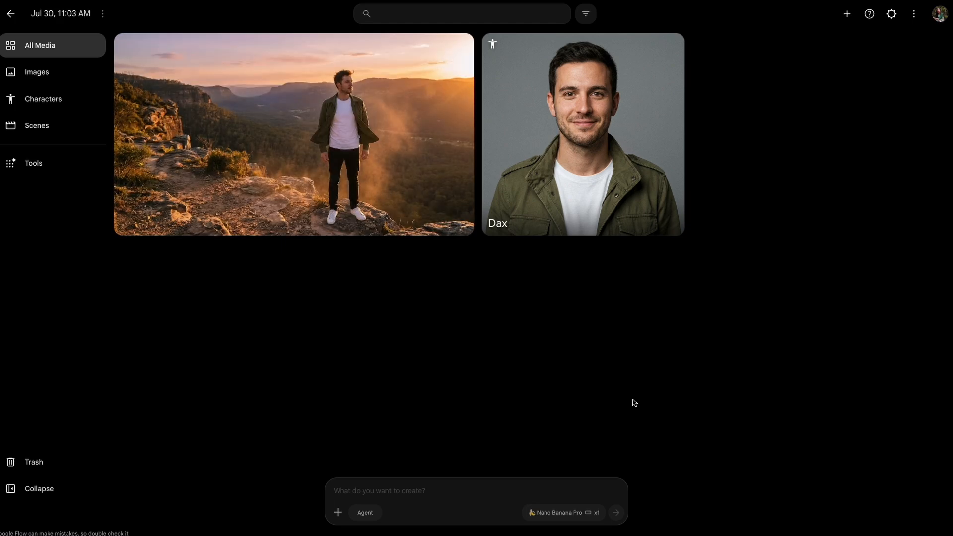
Attach the cliffside image and prompt the linked Dax to turn toward camera, saying "This is the kind of view you just can't get from a photo."
{"action": "left_click", "coordinate": [345, 161]}
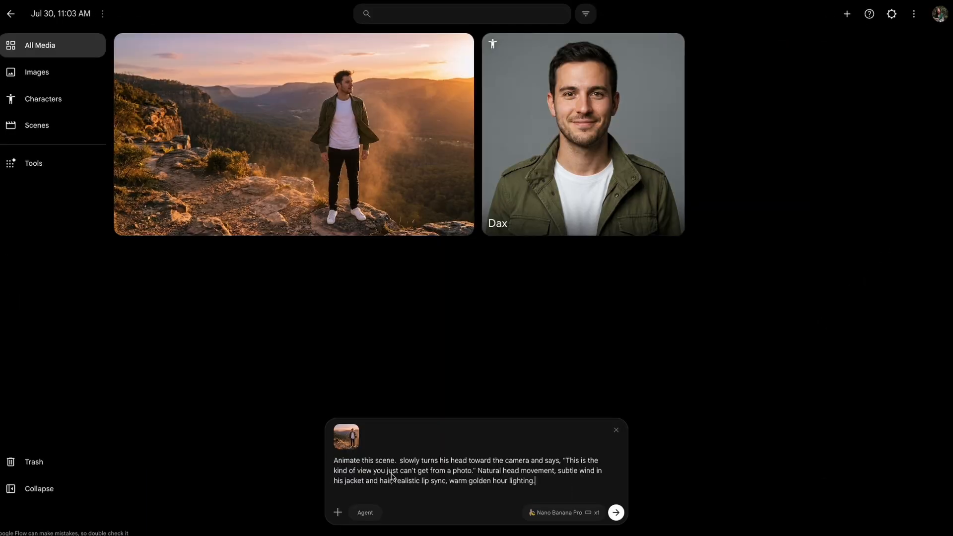
{"action": "type", "text": "@"}
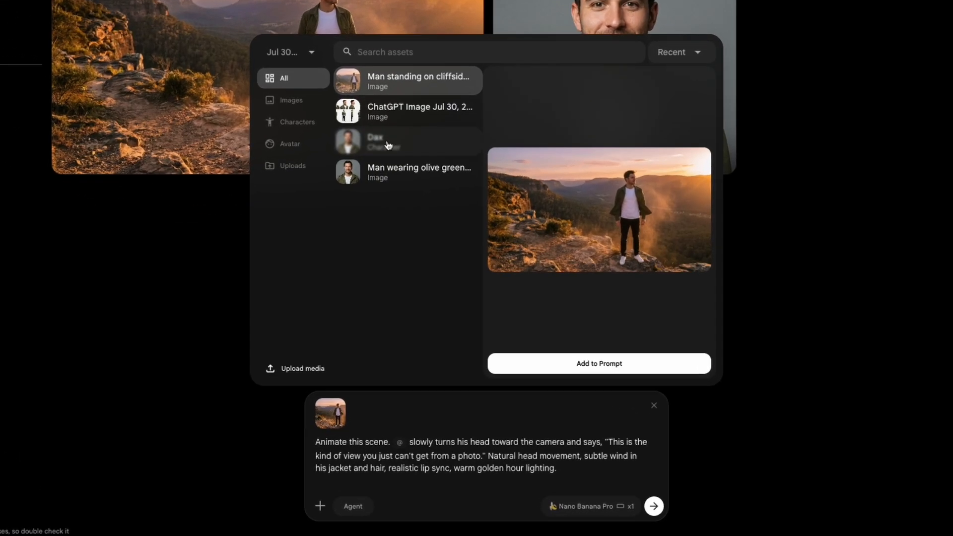
{"action": "left_click", "coordinate": [392, 213]}
{"action": "left_click", "coordinate": [669, 321]}
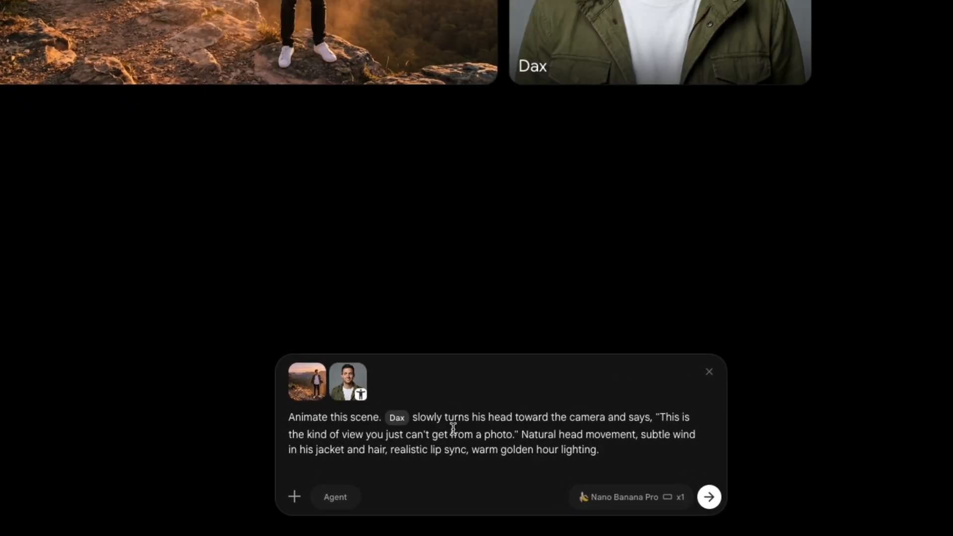
{"action": "left_click", "coordinate": [635, 455]}
Switch the output to Video with Ingredients, 16:9, Omni Flash, 10s and x1, generate the animated cliffside clip and open it
{"action": "left_click", "coordinate": [632, 495]}
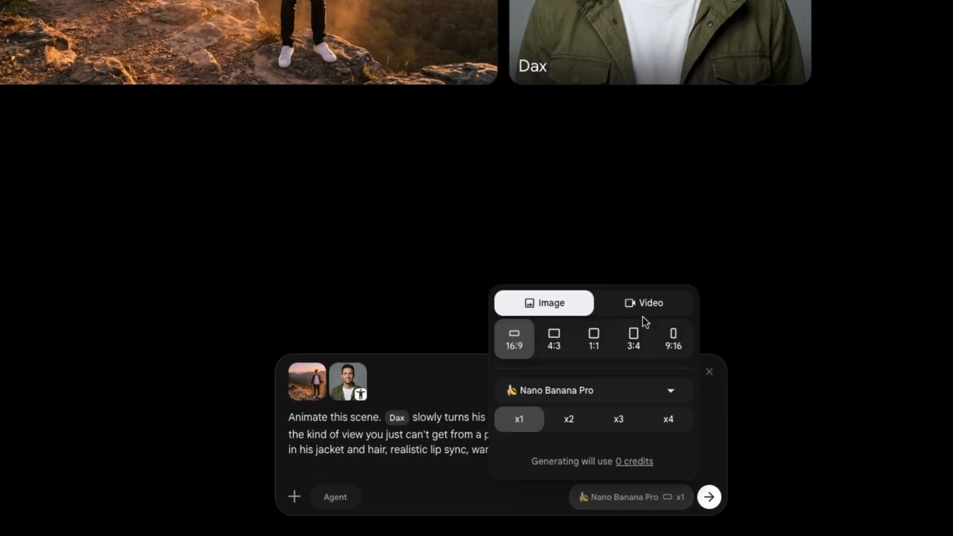
{"action": "left_click", "coordinate": [645, 312]}
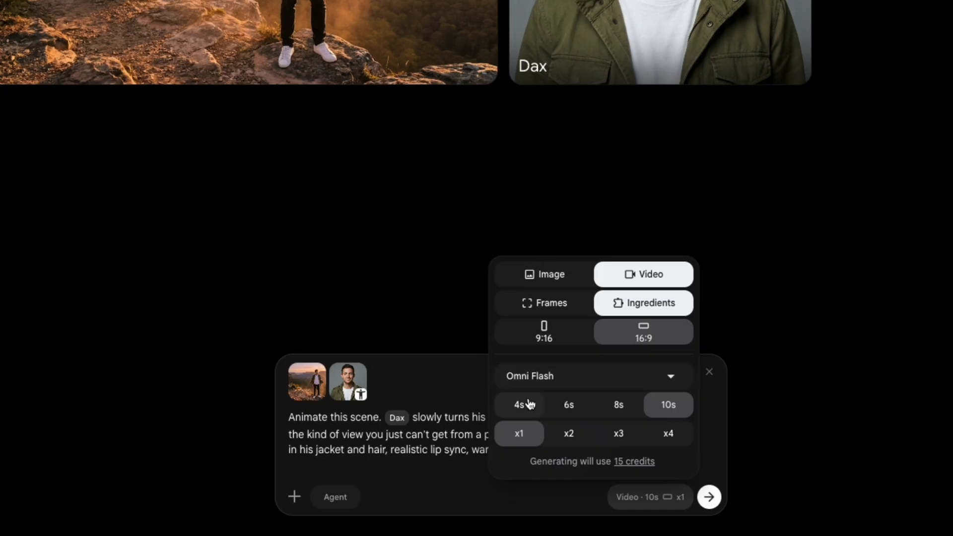
{"action": "left_click", "coordinate": [707, 498]}
{"action": "left_click", "coordinate": [519, 494]}
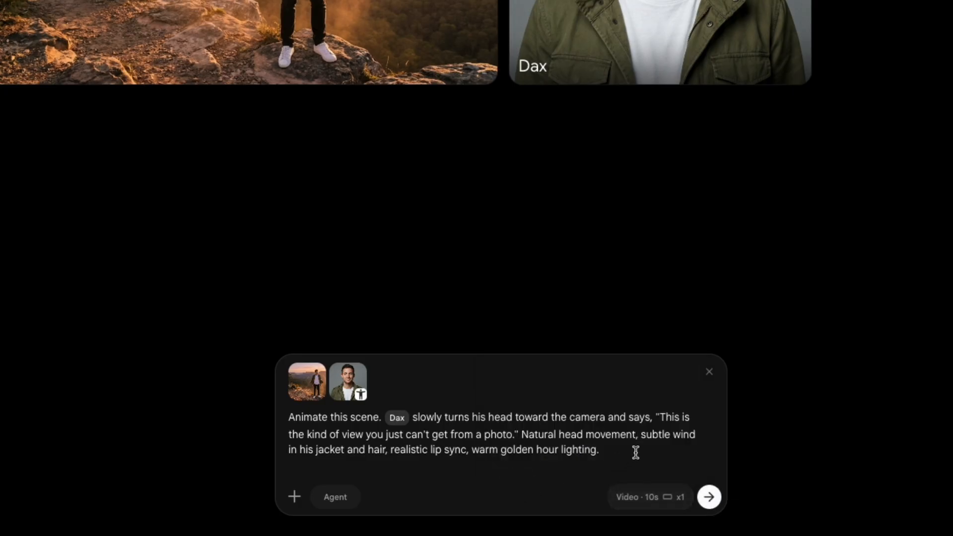
{"action": "left_click", "coordinate": [645, 497]}
{"action": "left_click", "coordinate": [672, 377]}
{"action": "left_click", "coordinate": [671, 377]}
{"action": "left_click", "coordinate": [514, 507]}
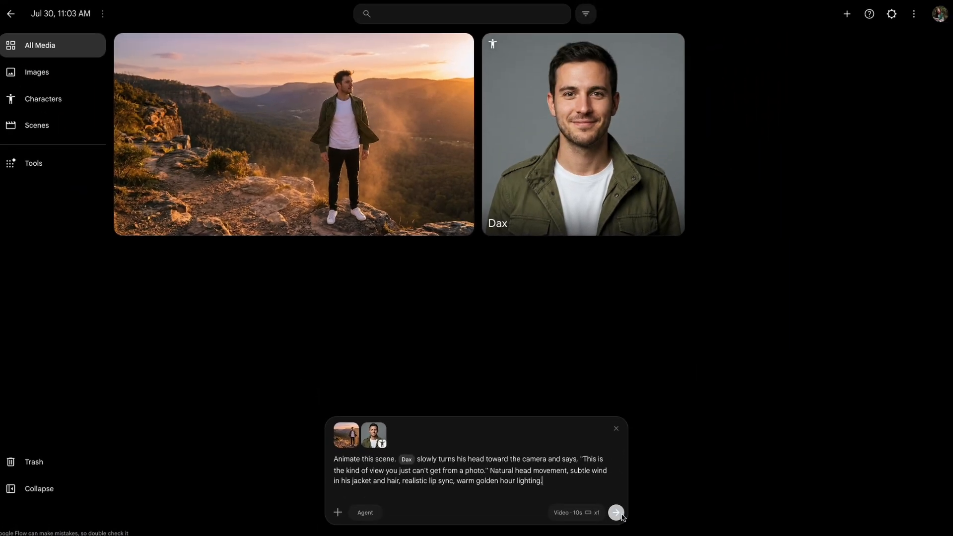
{"action": "left_click", "coordinate": [617, 513]}
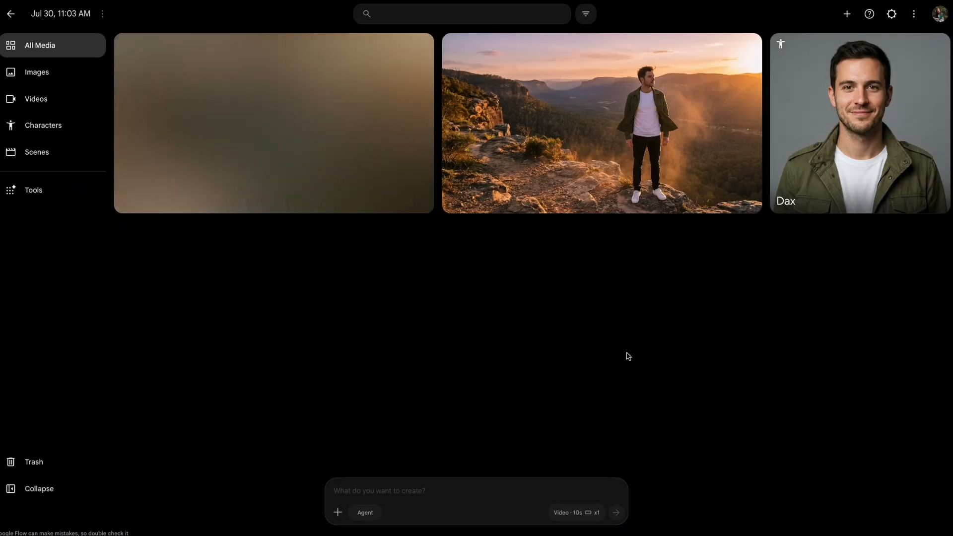
{"action": "left_click", "coordinate": [369, 172]}
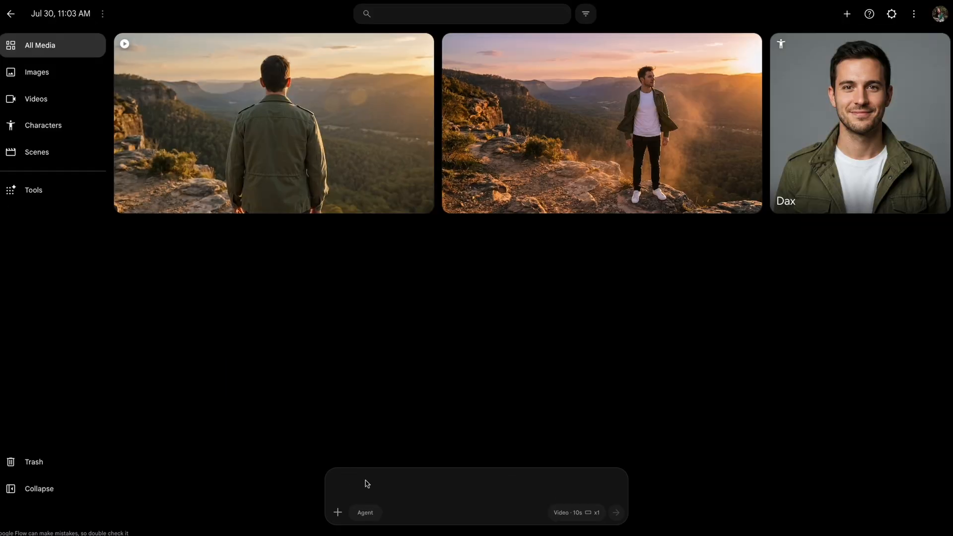
Generate a 10-second sunset trail video of linked Dax: 0:00 wide walk, 0:04 medium valley look, 0:07 close-up saying "Yeah, this was worth the climb."
{"action": "type", "text": "Generate a 10 second video.  exploring a rocky mountain trail at sunset. 0:00 - Wide shot: Dax walking along the trail, mountains in the background. 0:04 - Medium shot: Dax stops and looks out over the valley, wind moving his jacket. 0:07 - Close-up: Dax smiles slightly and says, \"Yeah, this was worth the climb.\""}
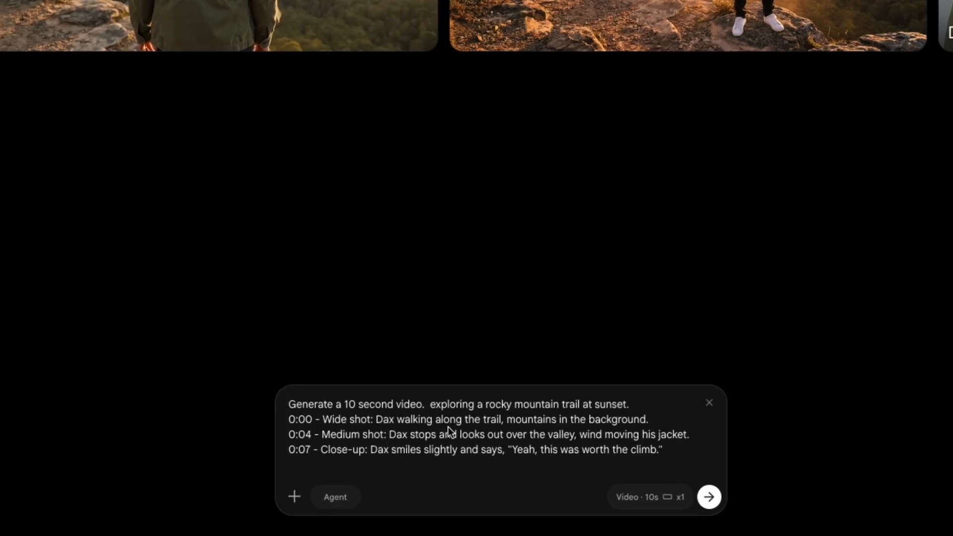
{"action": "type", "text": "@"}
{"action": "left_click", "coordinate": [370, 75]}
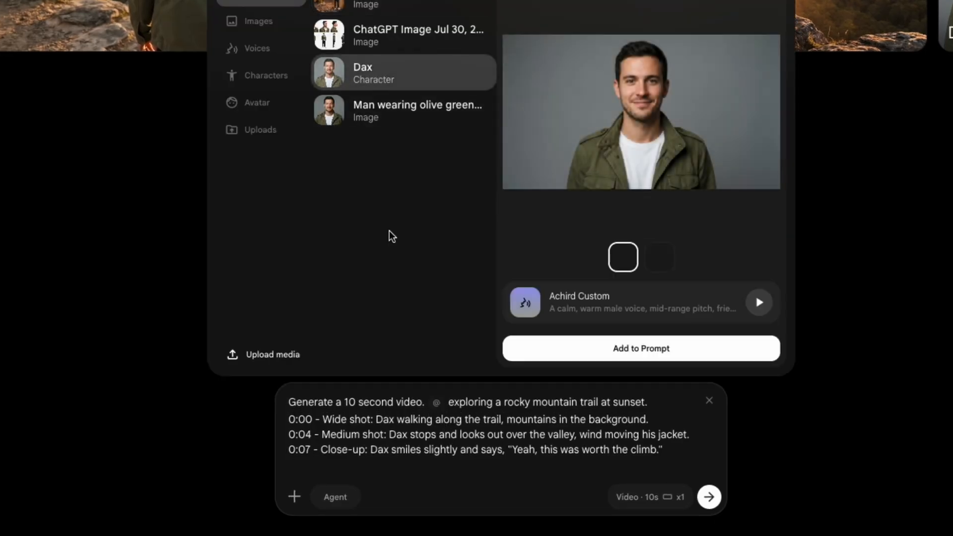
{"action": "left_click", "coordinate": [625, 354]}
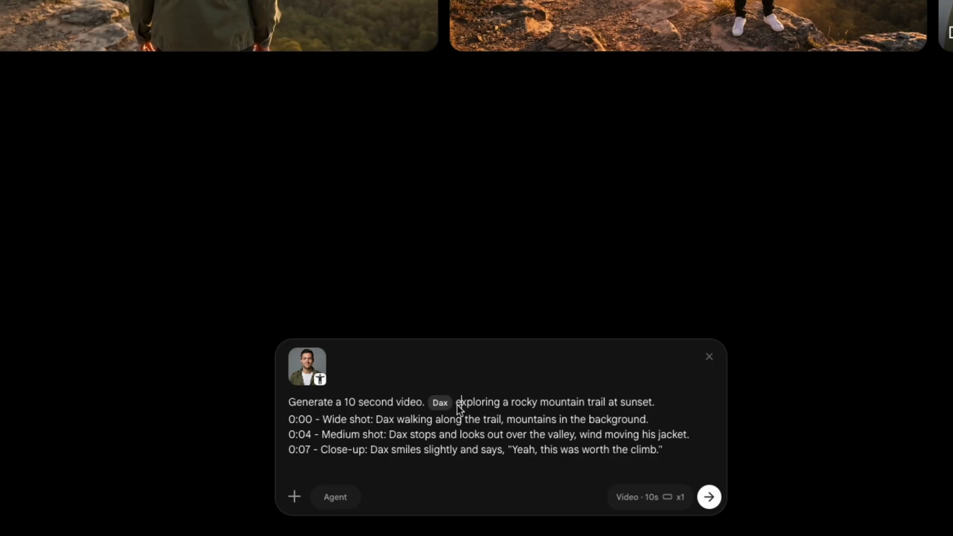
{"action": "left_click", "coordinate": [684, 452]}
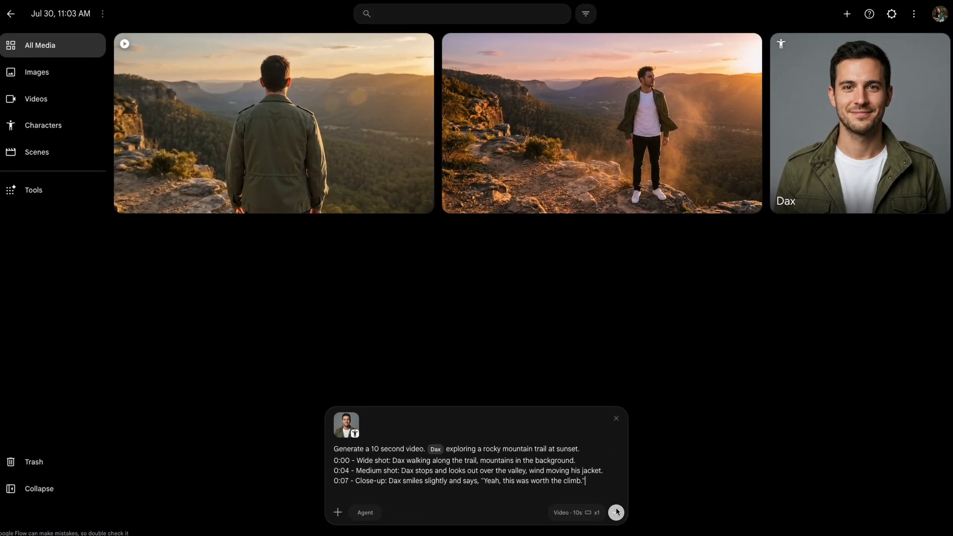
{"action": "left_click", "coordinate": [616, 512]}
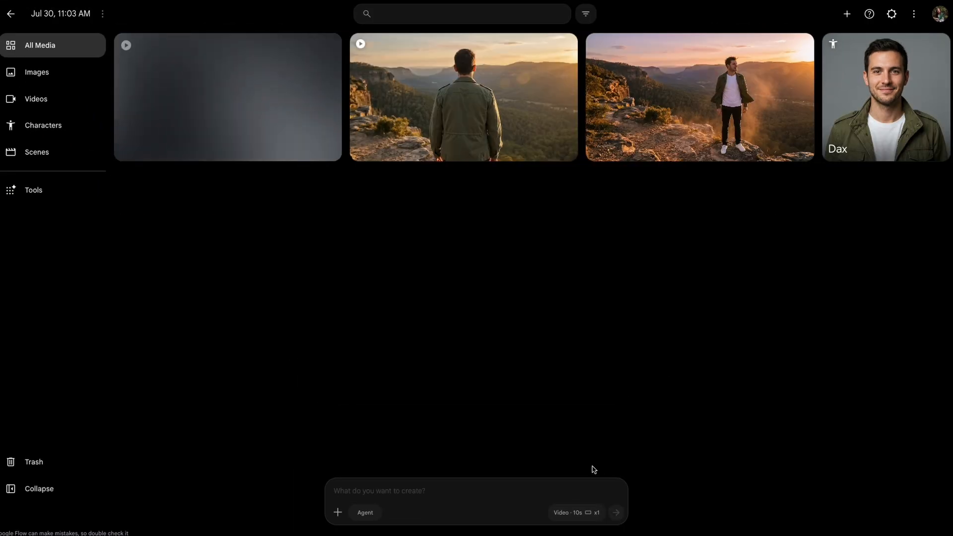
Play the rocky mountain trail video through to its end and save the final frame as an image
{"action": "left_click", "coordinate": [233, 105]}
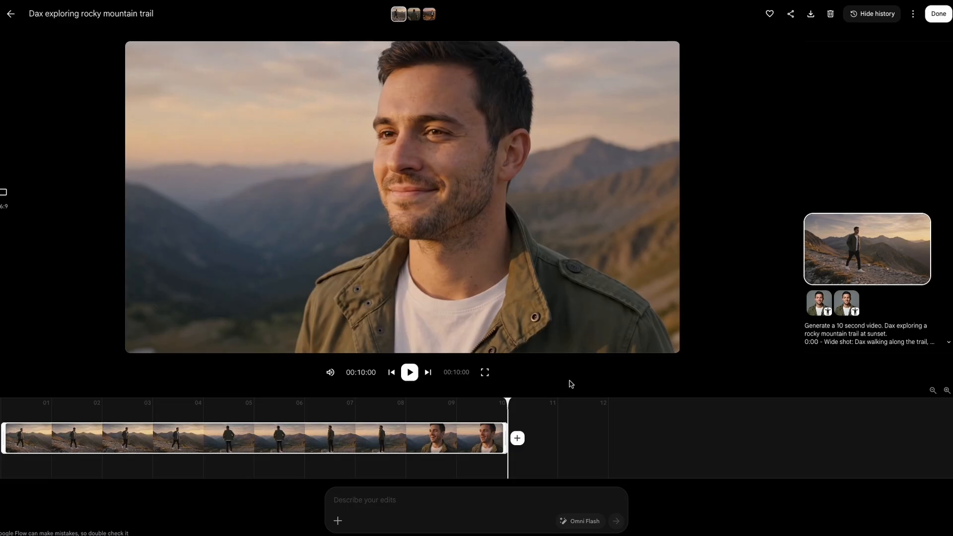
{"action": "key", "text": "space"}
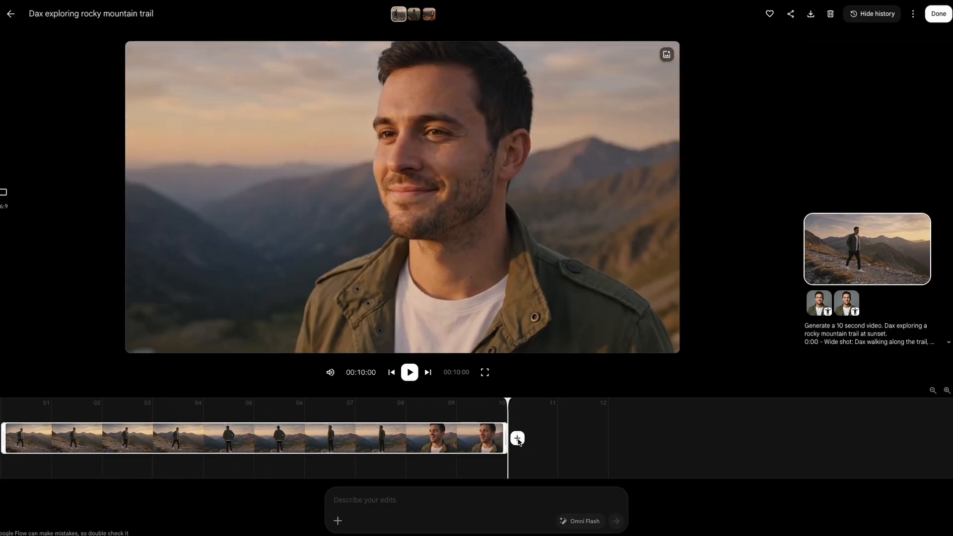
{"action": "left_click", "coordinate": [668, 58]}
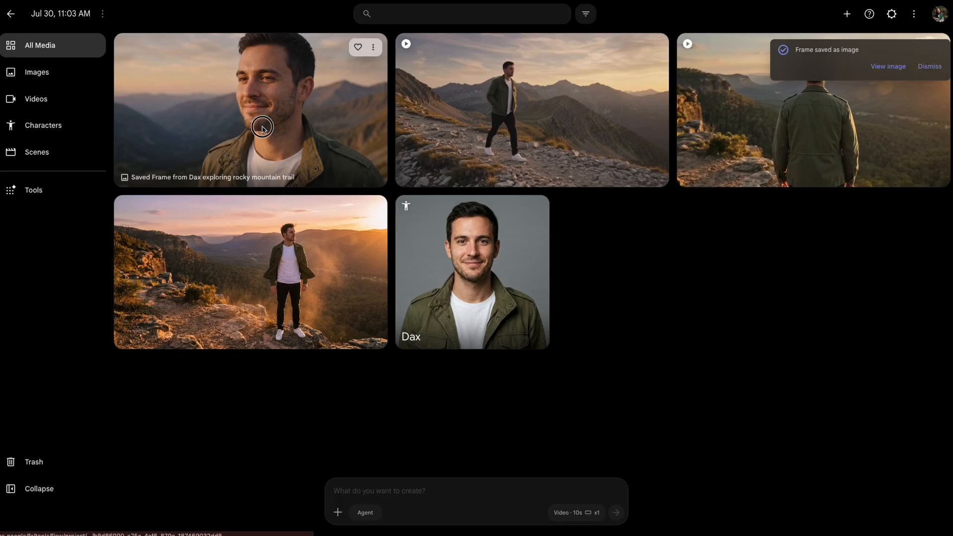
Using the saved frame and linked Dax, generate a continuation video of him walking further down the trail as the sun sets, and open it
{"action": "left_click_drag", "start_coordinate": [262, 127], "coordinate": [421, 476]}
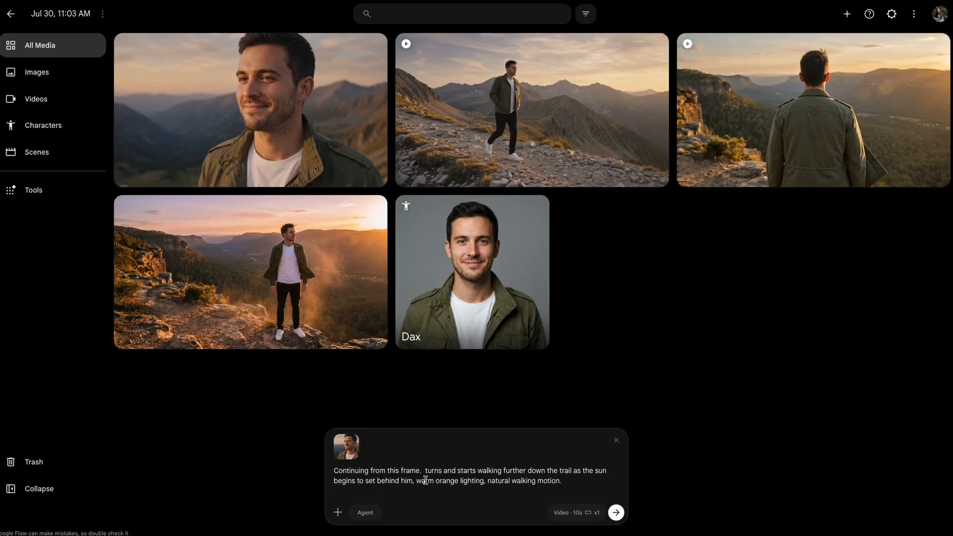
{"action": "left_click", "coordinate": [424, 472]}
{"action": "type", "text": "@"}
{"action": "left_click", "coordinate": [404, 243]}
{"action": "left_click", "coordinate": [569, 404]}
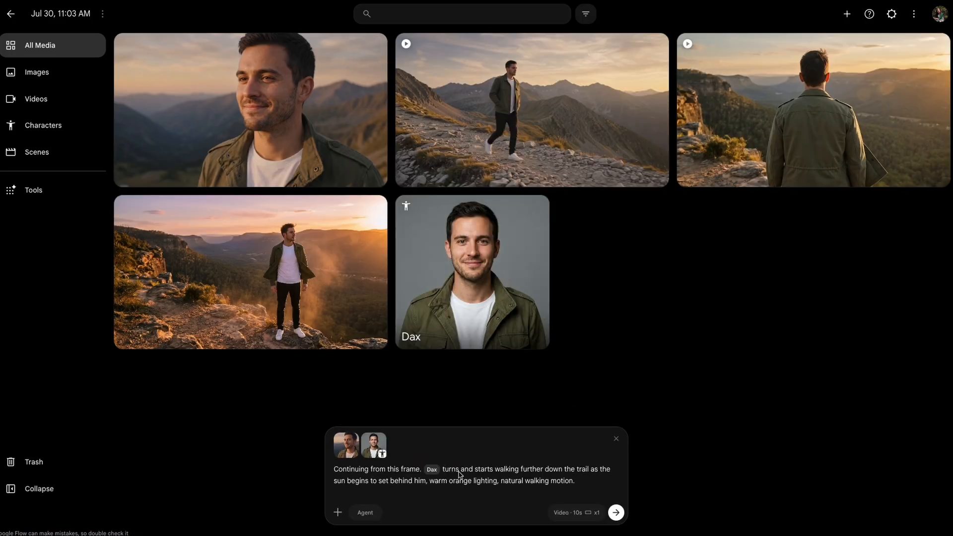
{"action": "left_click", "coordinate": [617, 513]}
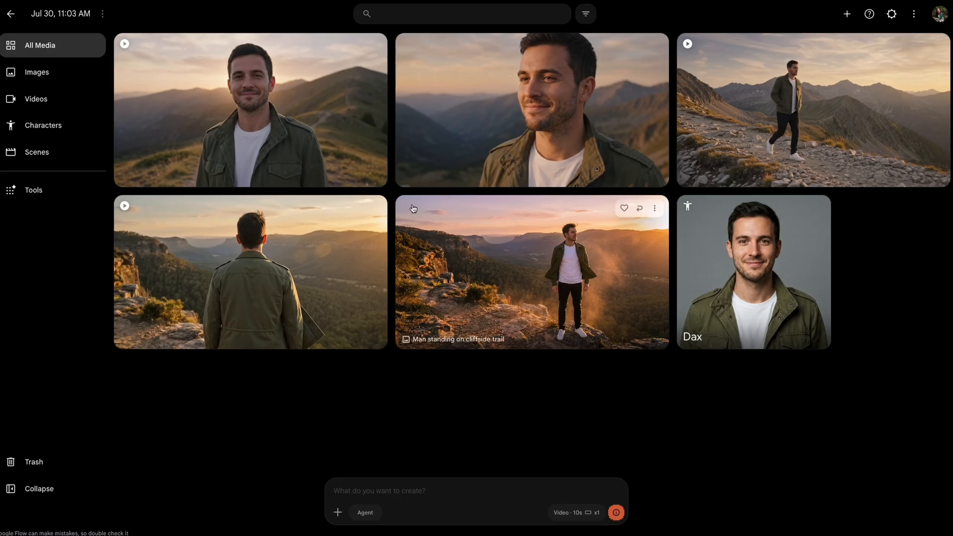
{"action": "left_click", "coordinate": [266, 104]}
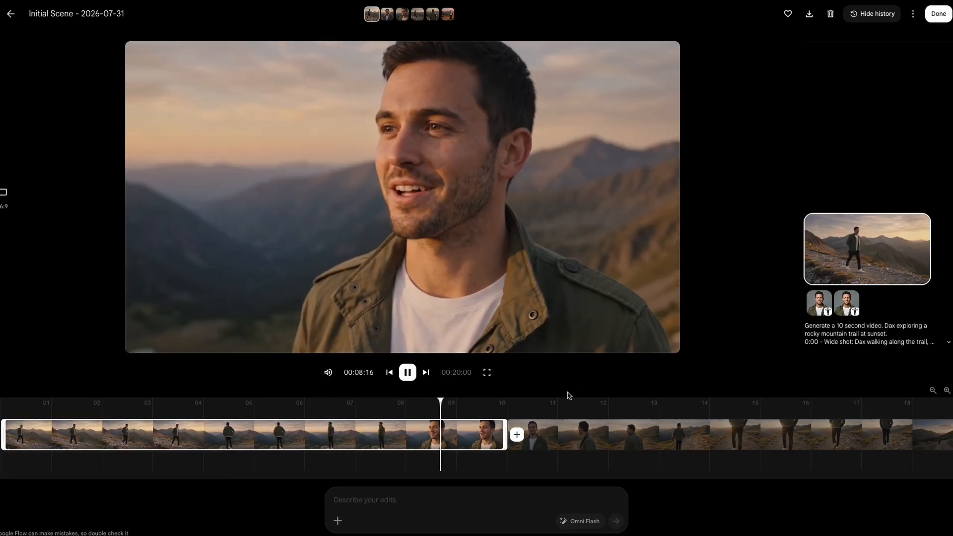
Trim about one second off the start of the second clip in the scene timeline and play back the transition between both clips
{"action": "left_click_drag", "start_coordinate": [573, 403], "coordinate": [559, 403]}
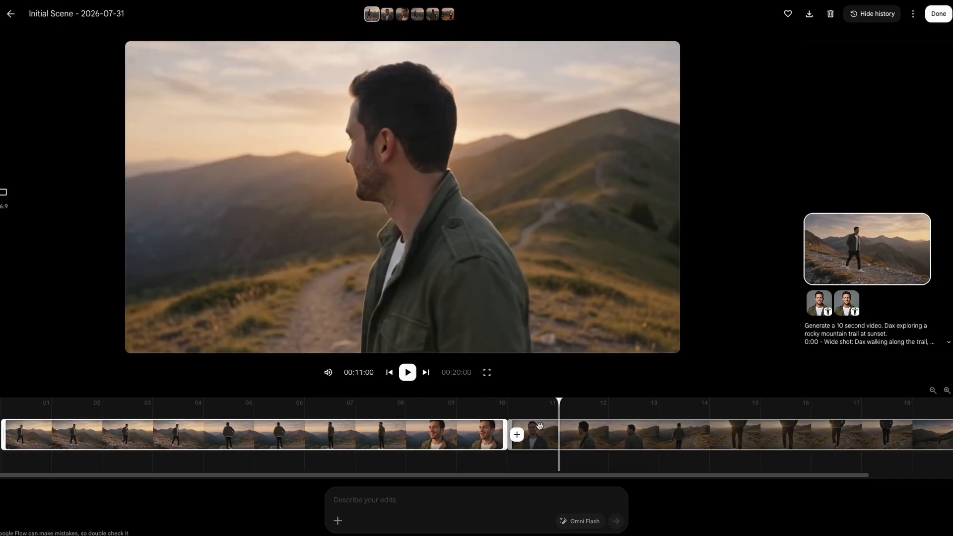
{"action": "left_click", "coordinate": [585, 442]}
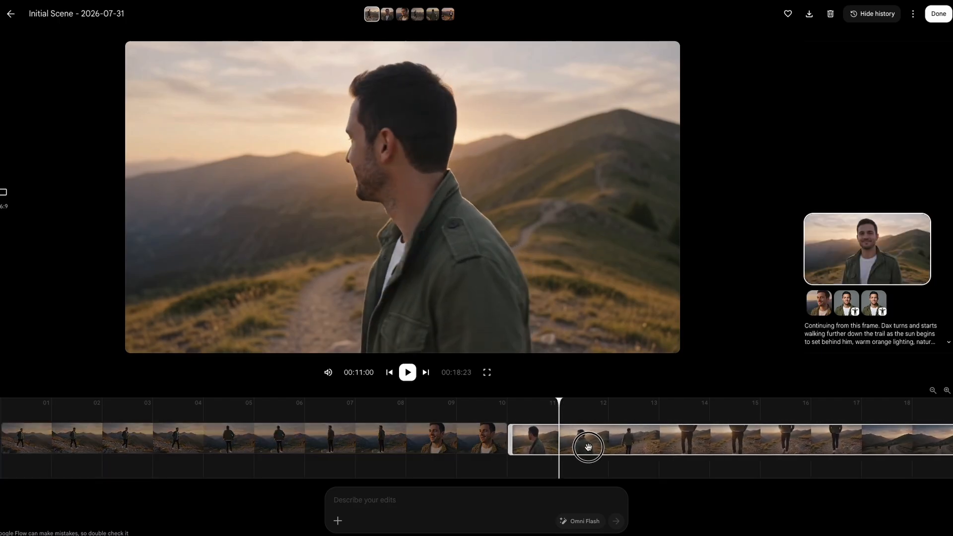
{"action": "left_click_drag", "start_coordinate": [560, 405], "coordinate": [478, 403]}
{"action": "key", "text": "space"}
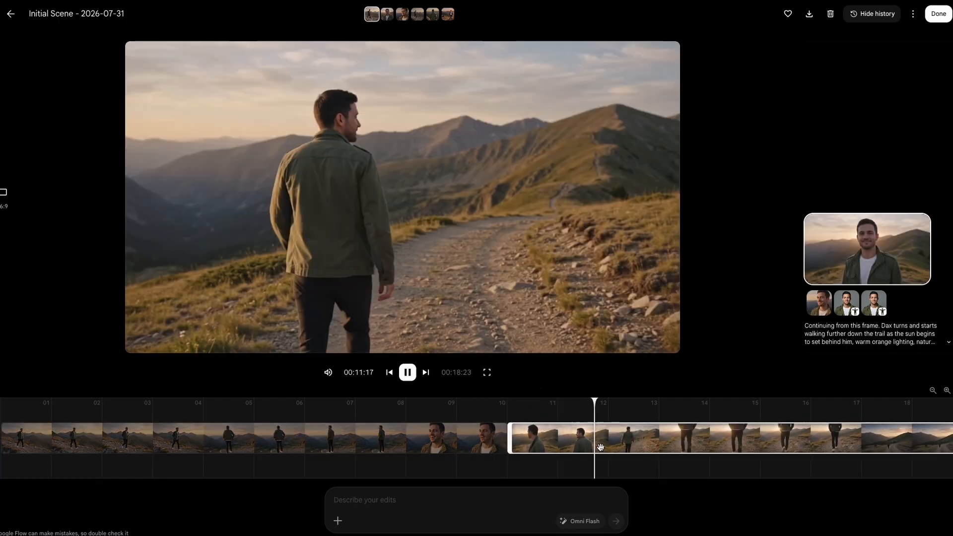
{"action": "left_click_drag", "start_coordinate": [706, 403], "coordinate": [349, 410]}
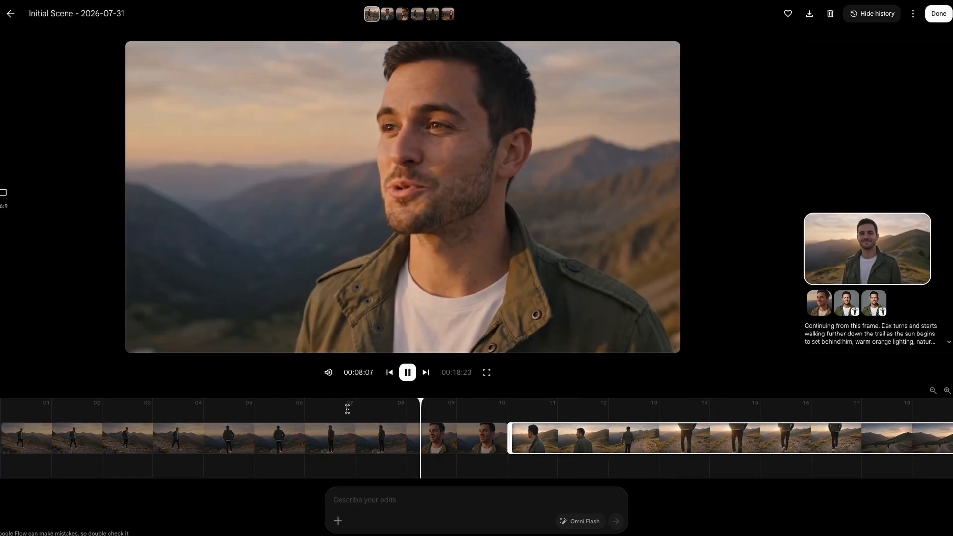